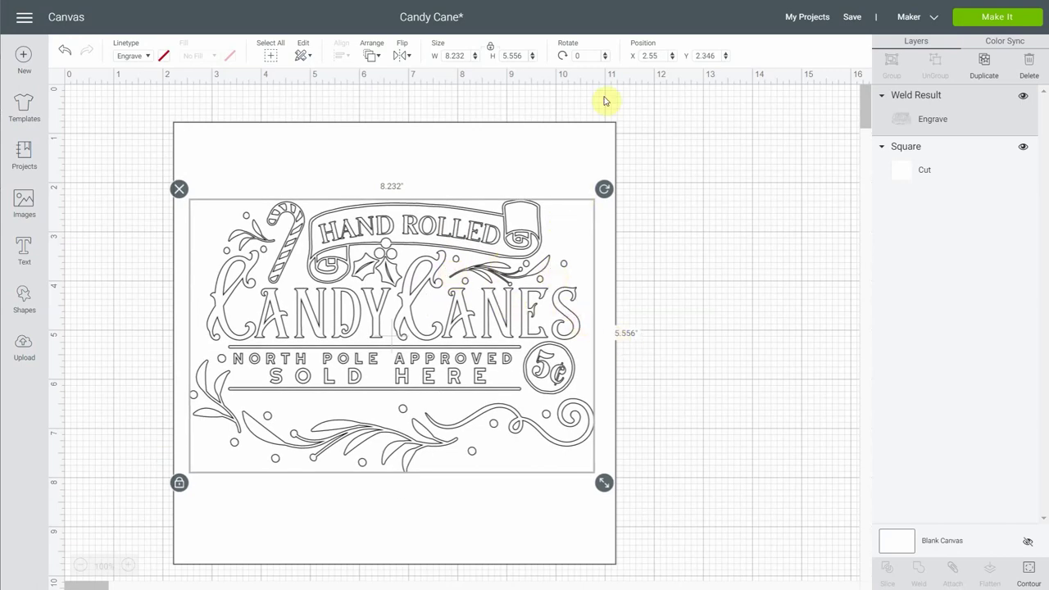
Duplicate the engraved candy cane design twice and move the newest copy to about X 2.52, Y 1.86
click(988, 66)
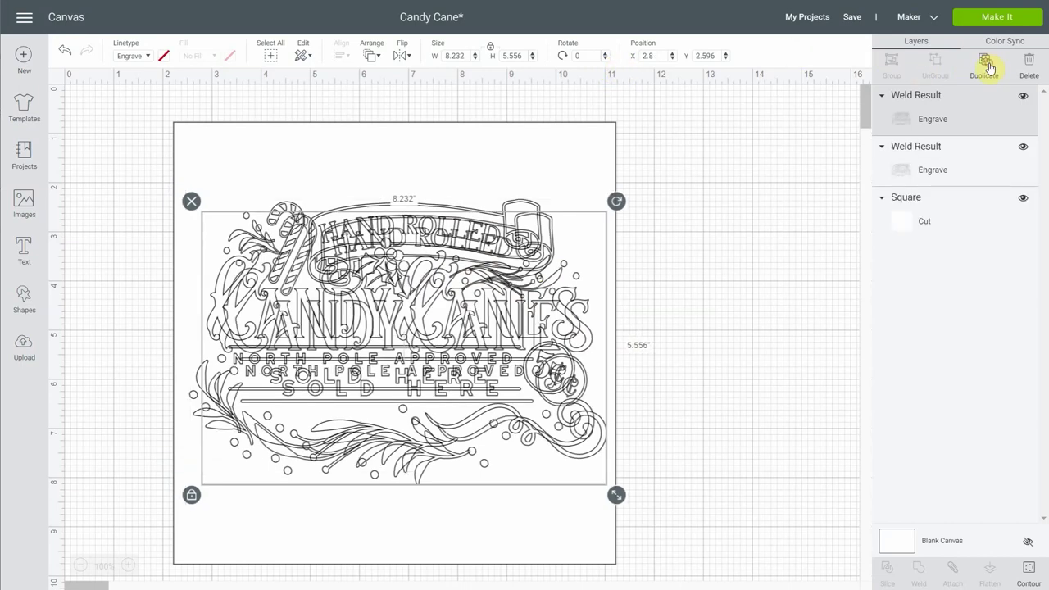
click(988, 66)
drag(492, 335, 471, 309)
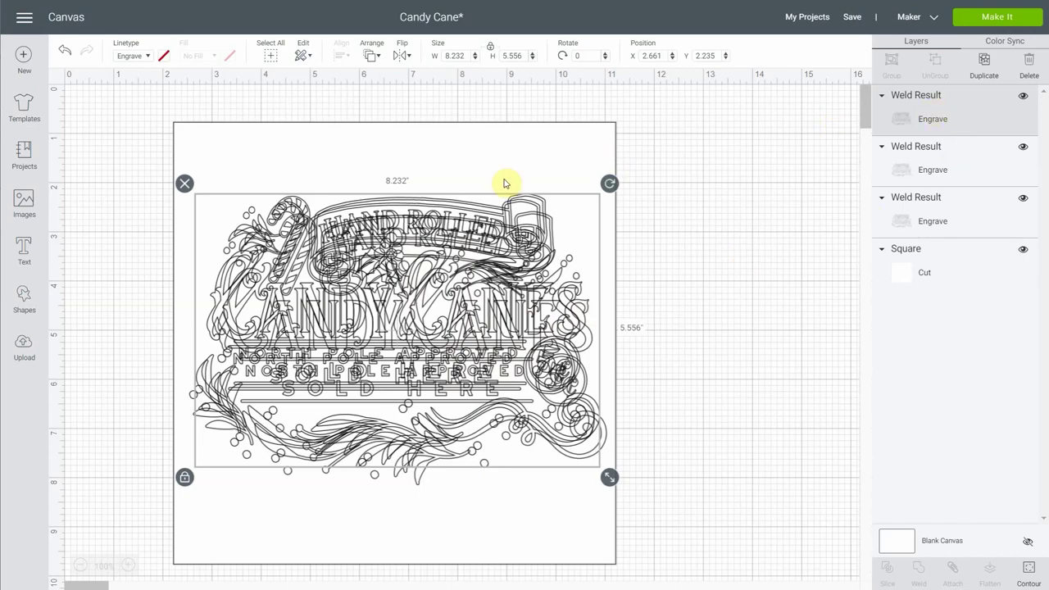
drag(429, 286, 422, 238)
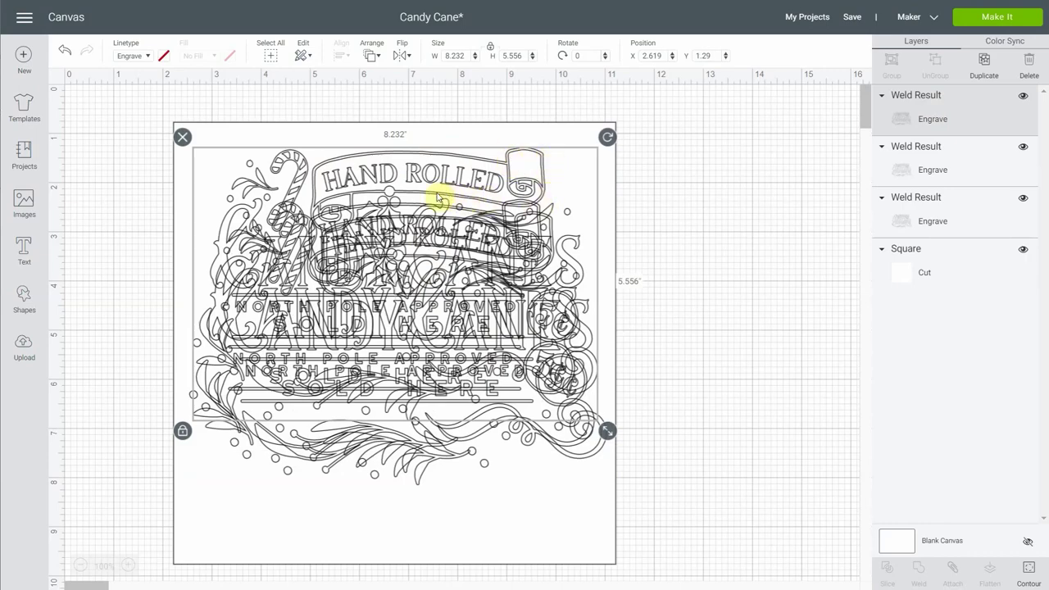
drag(336, 182, 333, 209)
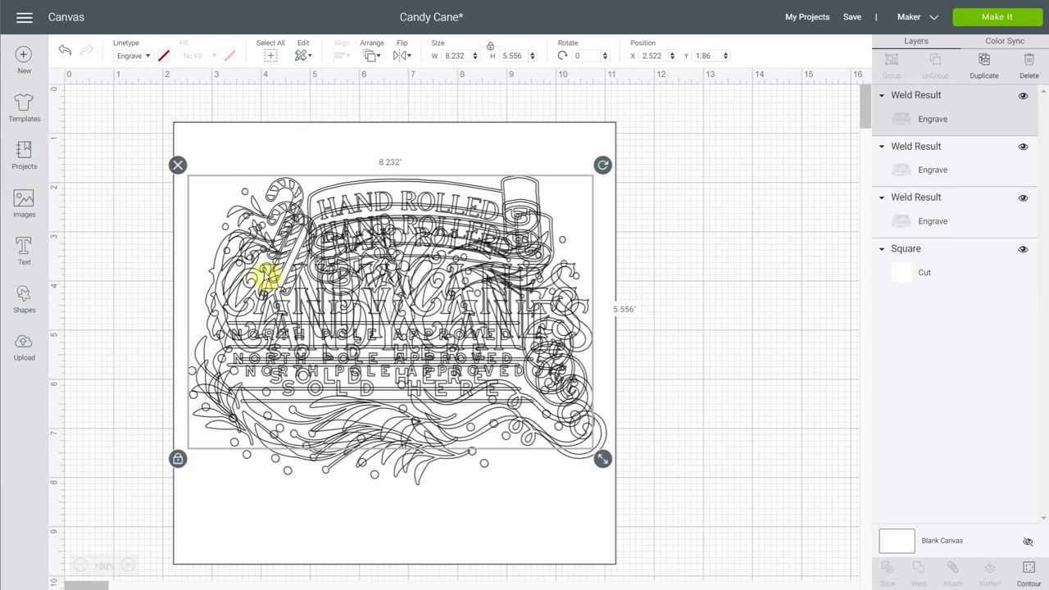
Upload the image file 0.020-120.-NeliDesign.svg from the SVG folder and save it under its existing name
click(24, 347)
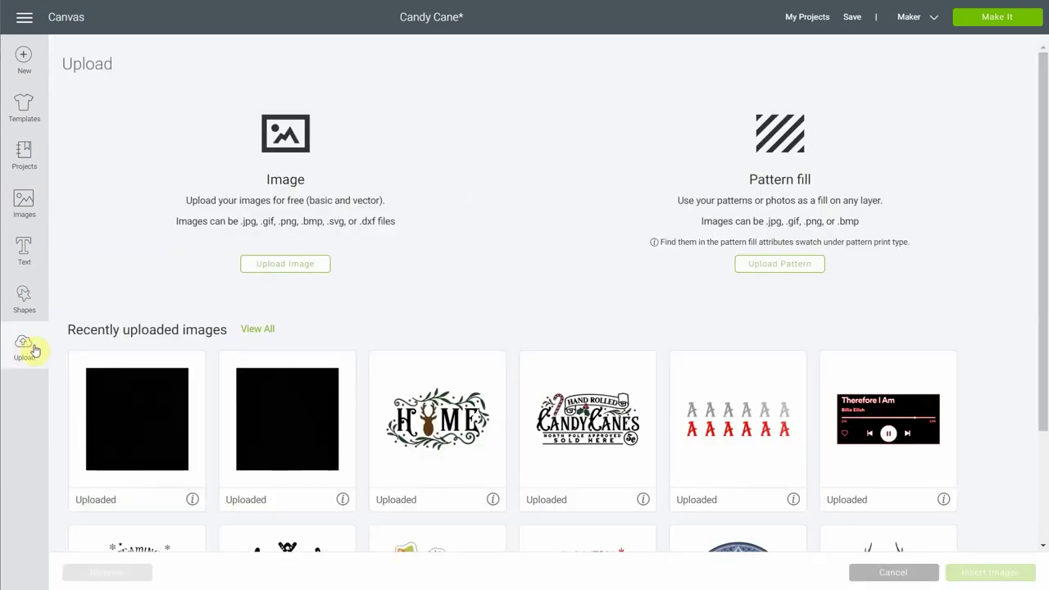
click(267, 264)
click(549, 297)
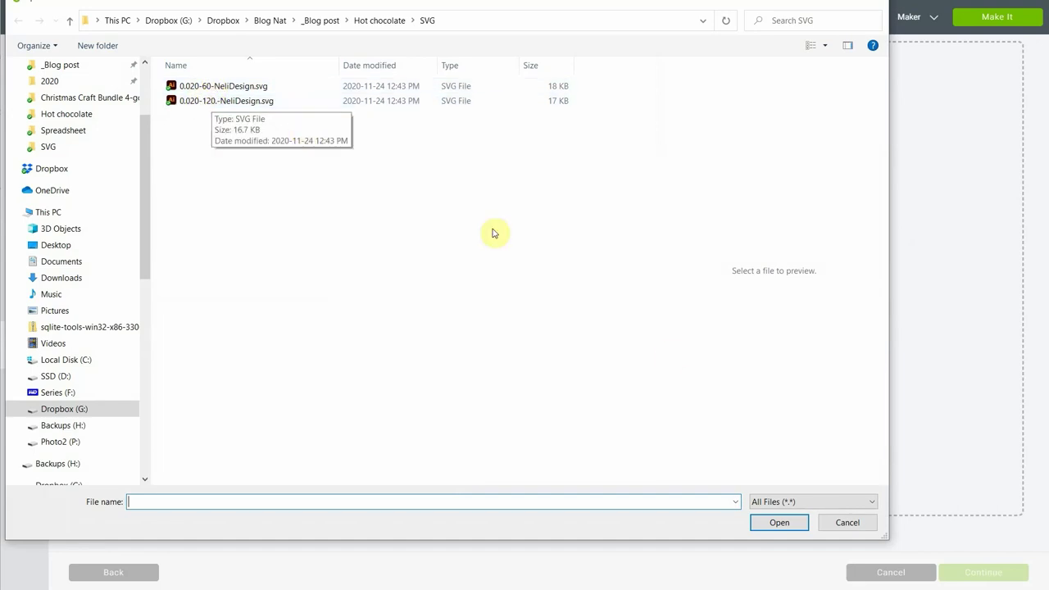
click(240, 112)
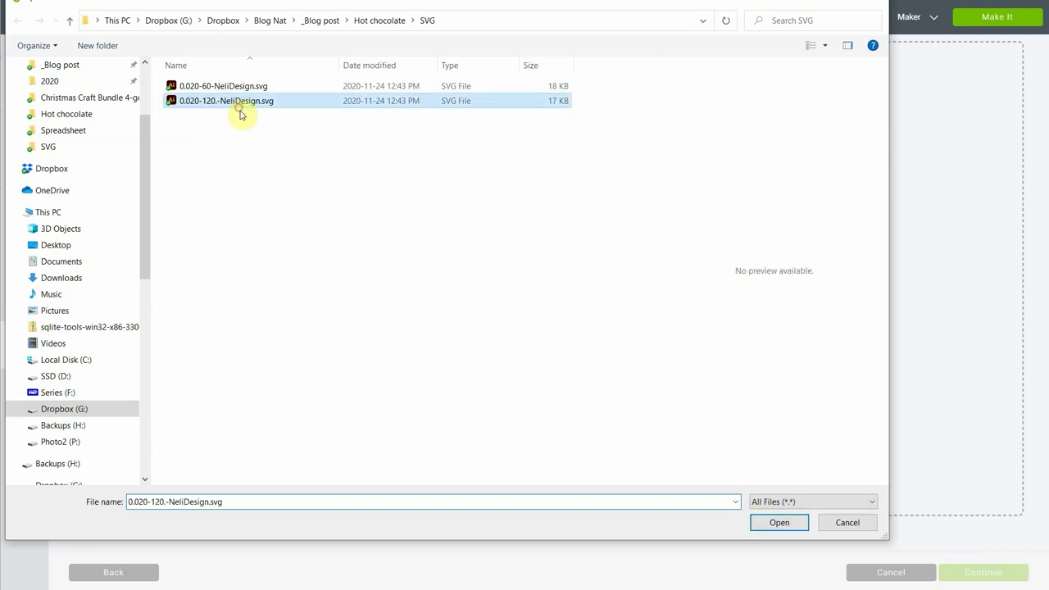
click(786, 523)
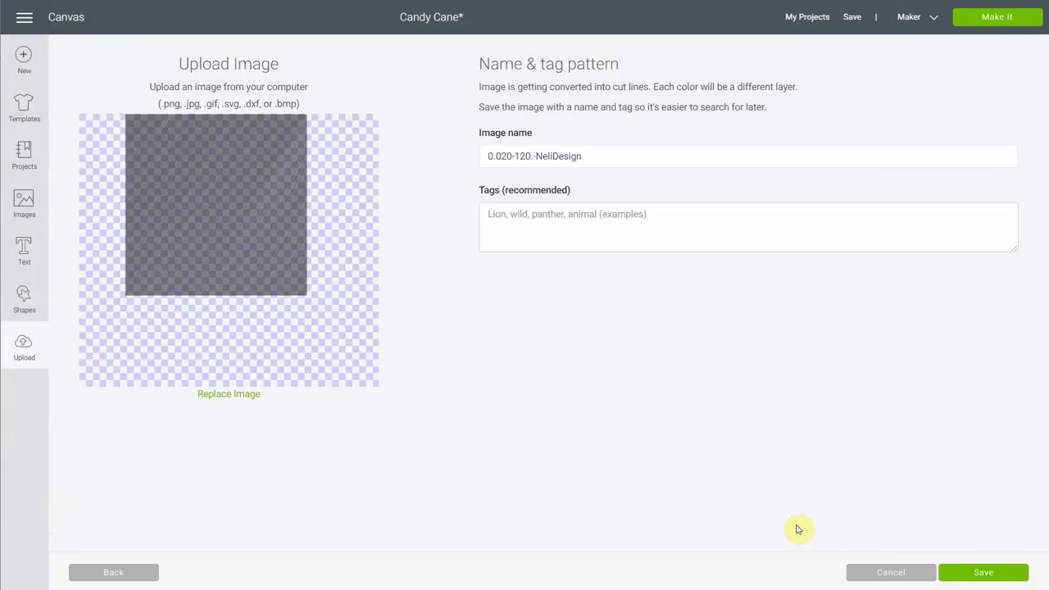
click(999, 578)
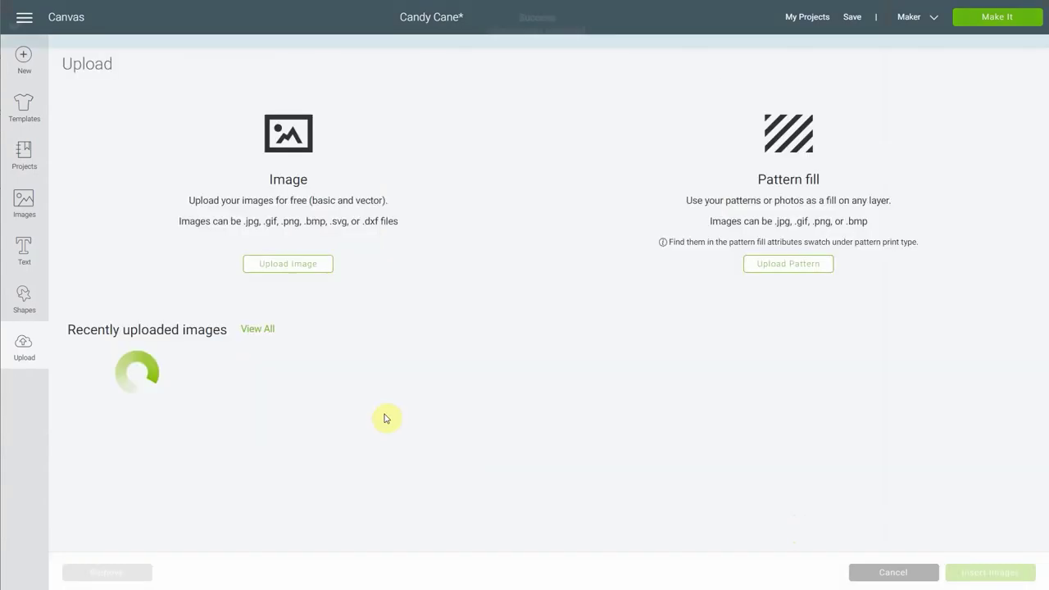
Upload the second line pattern, 0.020-60-NeliDesign.svg, and save it to the image library
click(300, 274)
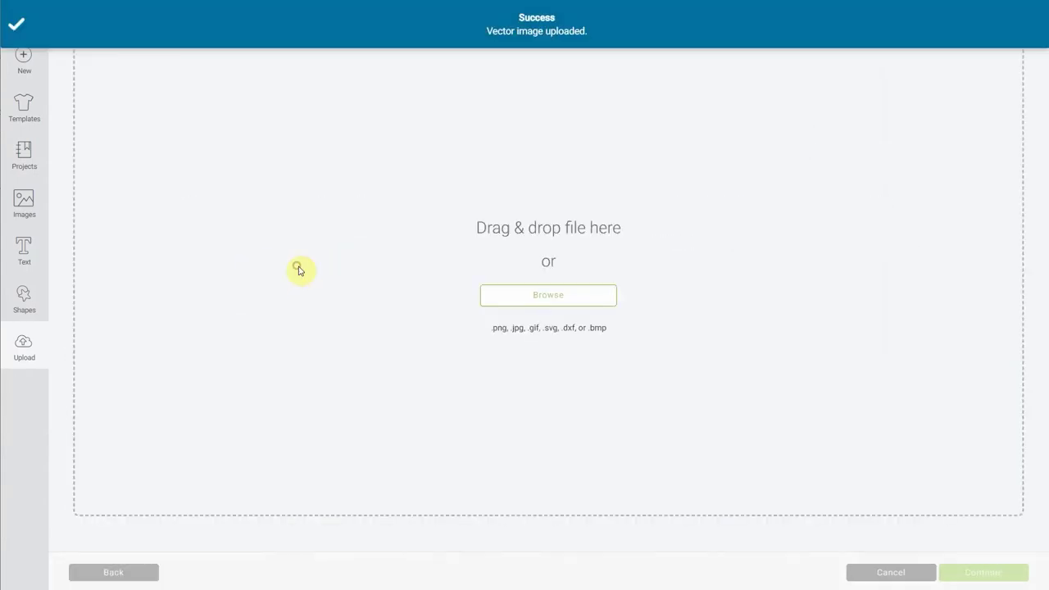
click(510, 298)
click(229, 91)
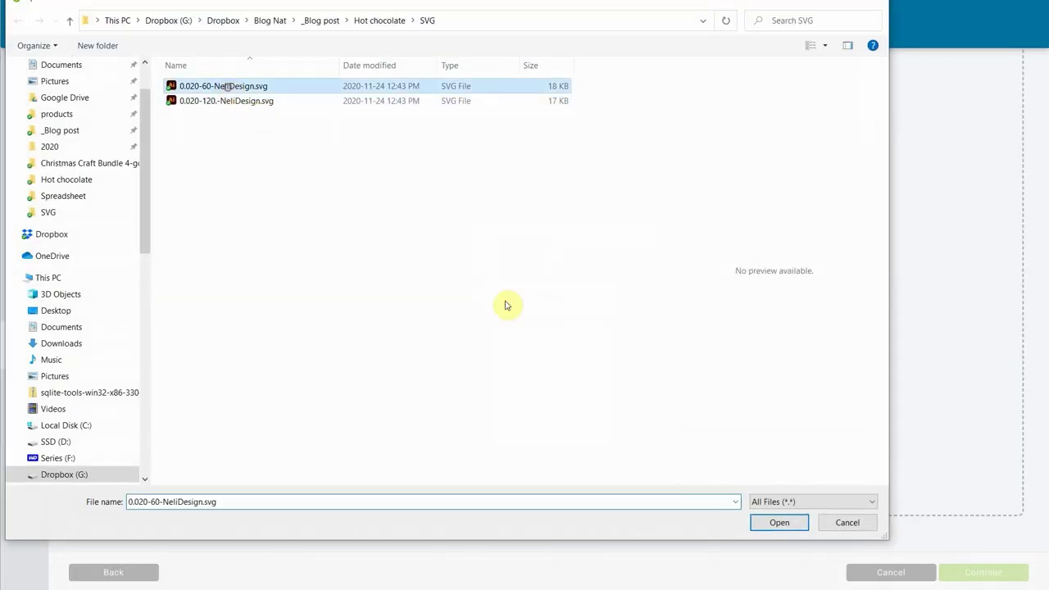
click(777, 526)
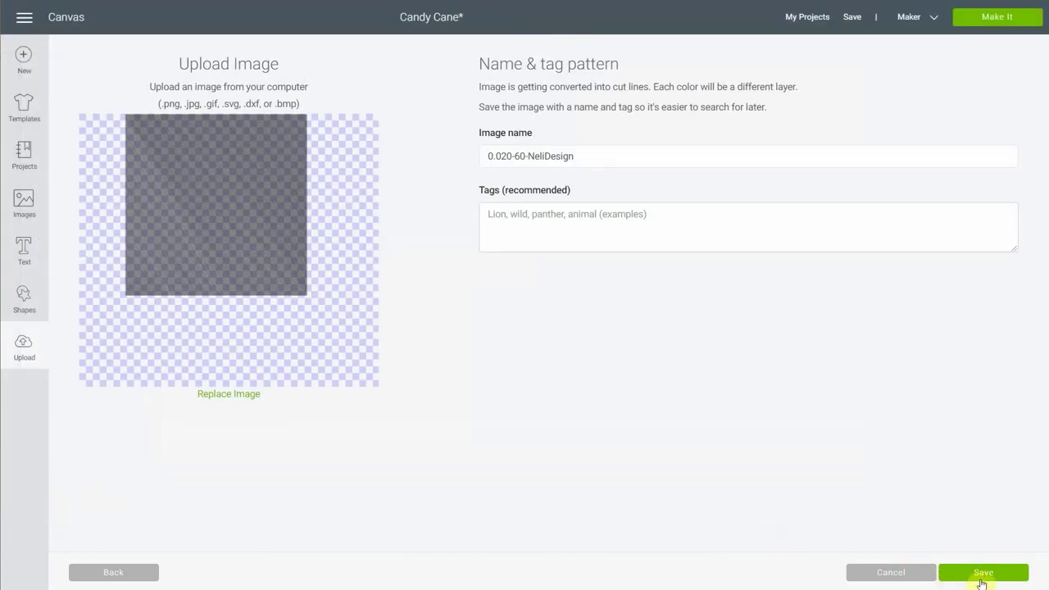
click(978, 580)
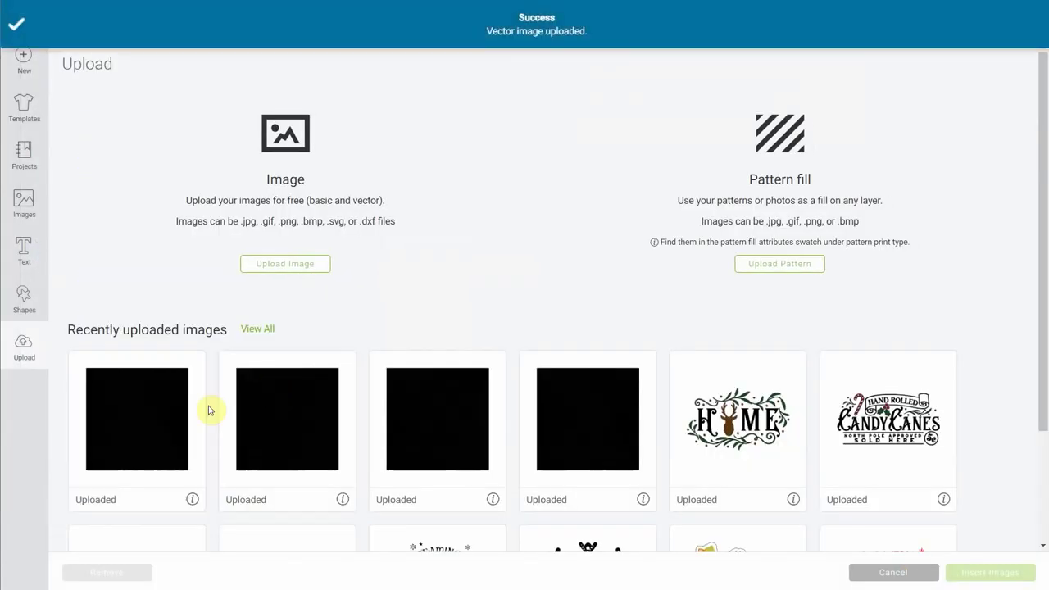
Insert the two newly uploaded line patterns into the project and set their linetype to Engrave
click(298, 437)
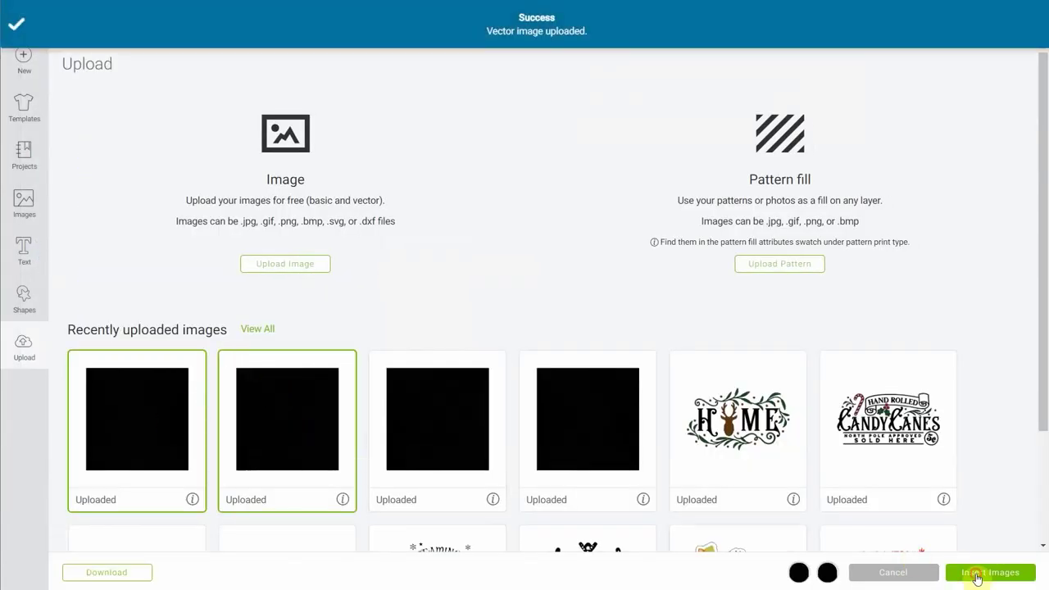
click(976, 572)
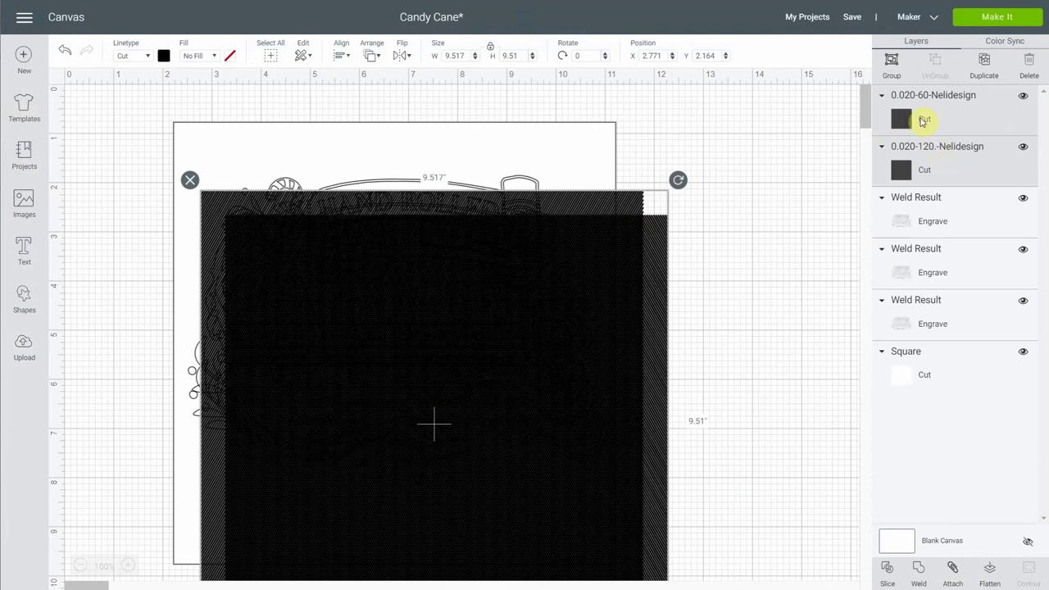
click(149, 57)
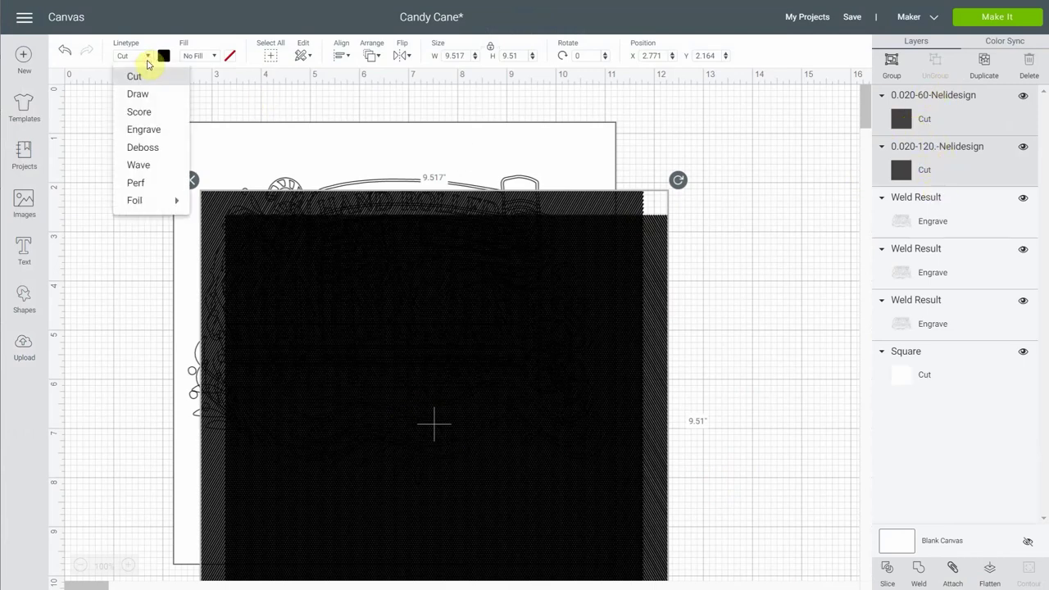
click(144, 131)
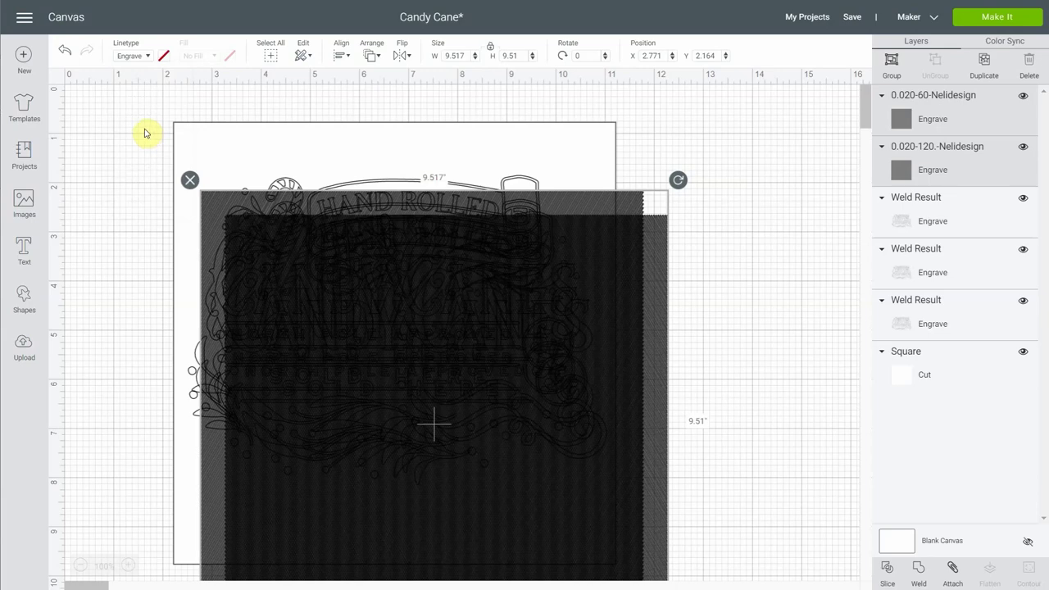
Select all layers, including both line patterns, the design copies and the square, and align them to a common center
click(272, 60)
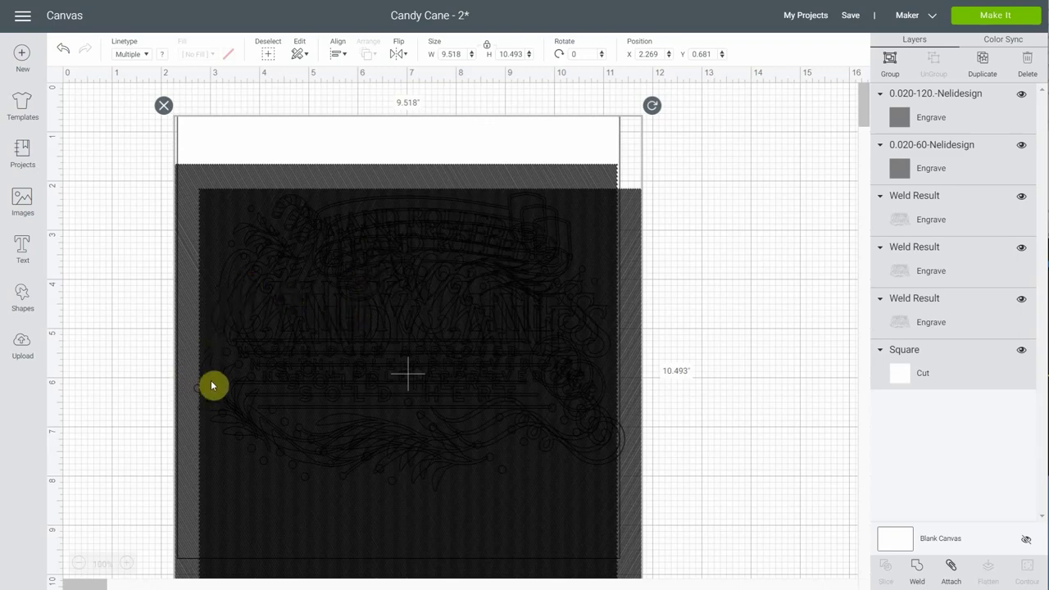
click(341, 56)
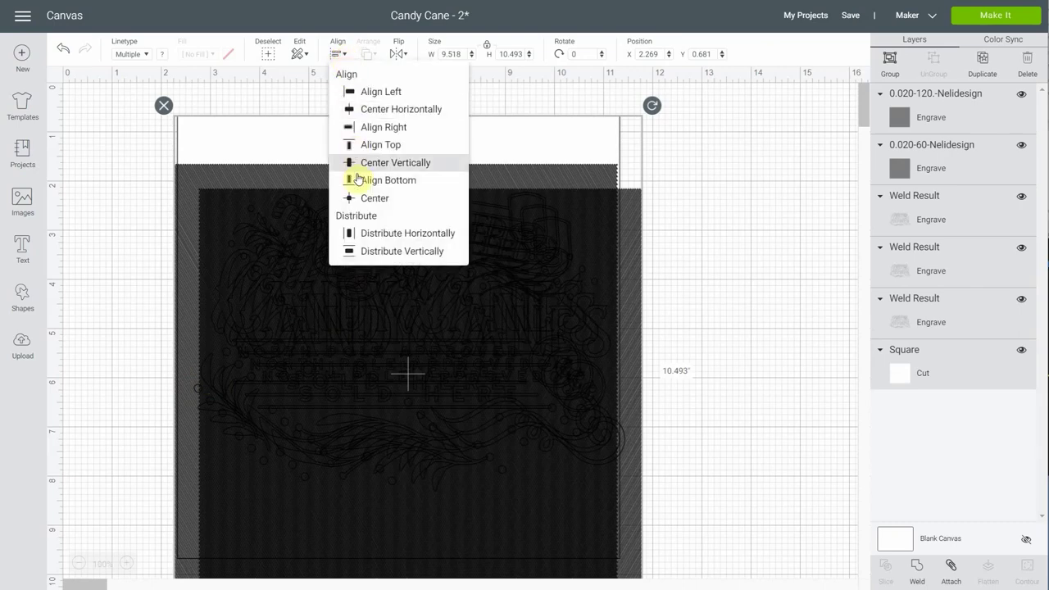
click(360, 198)
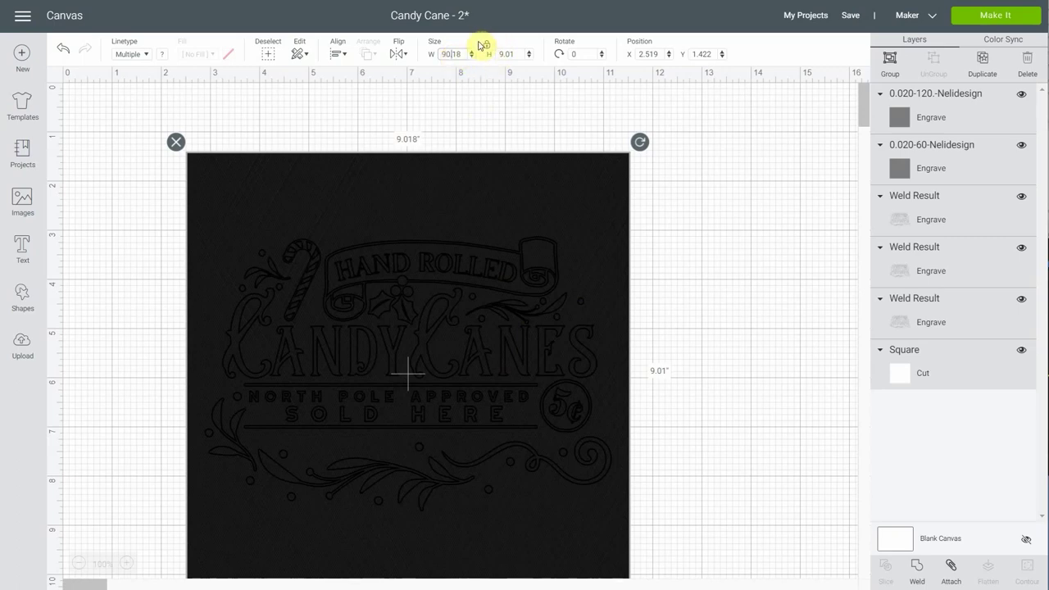
Scale all selected layers up proportionally to a width of 90.18 inches
click(484, 45)
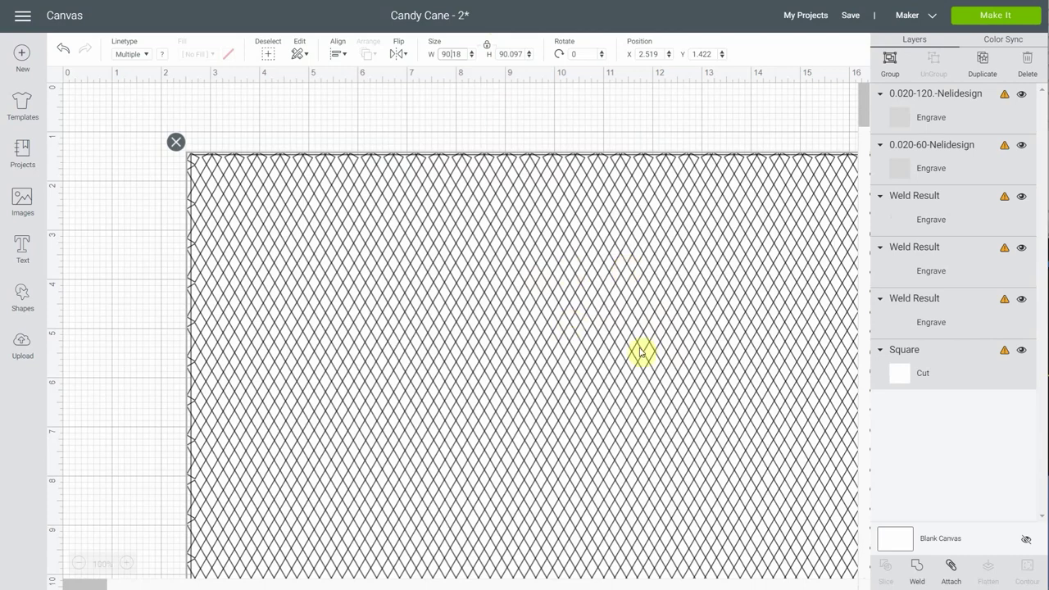
scroll(615, 342, down, 8)
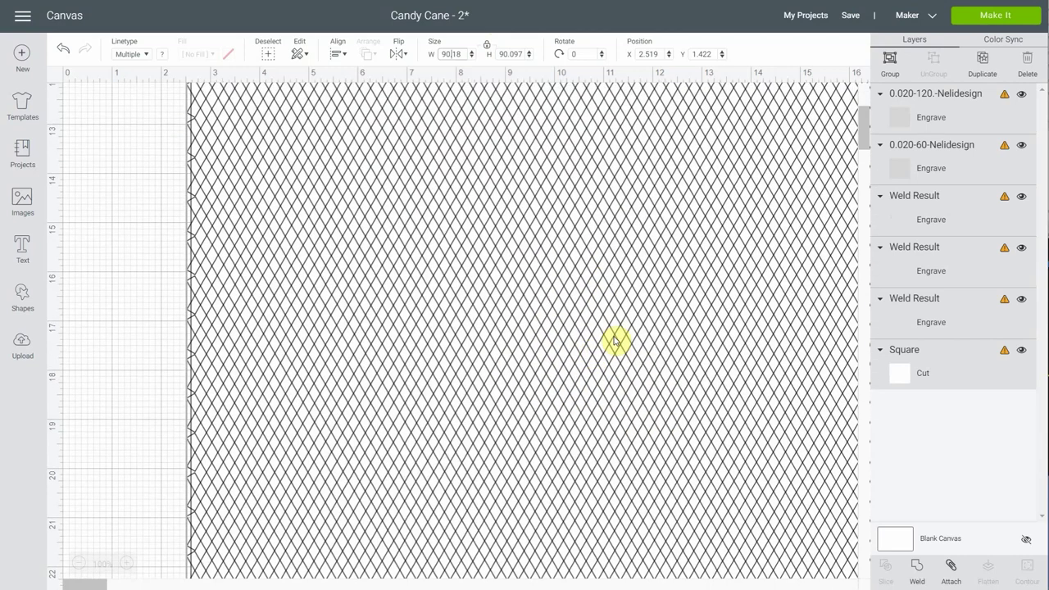
scroll(615, 342, right, 6)
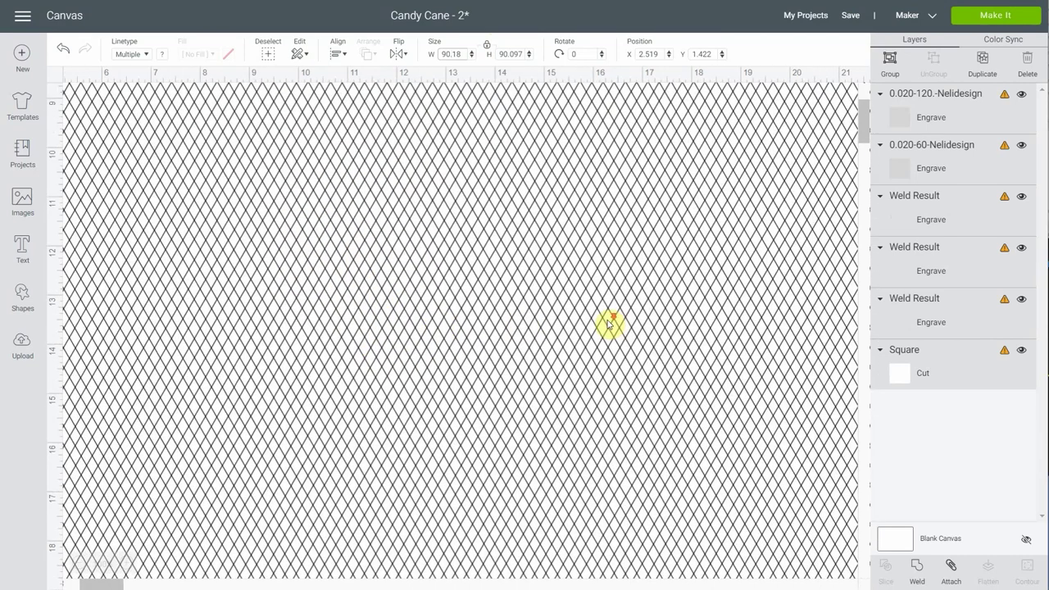
scroll(608, 325, down, 8)
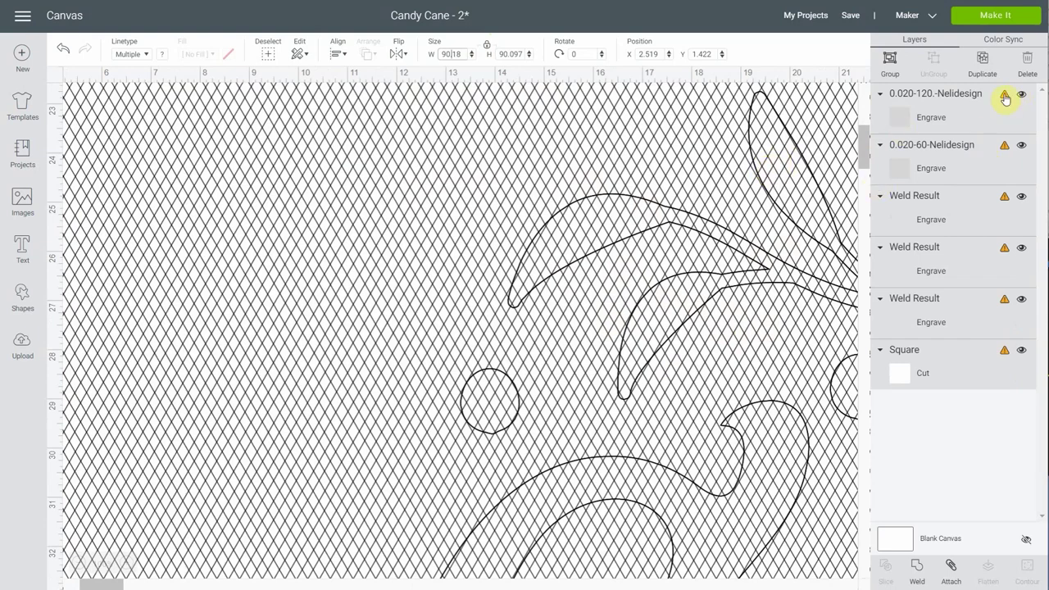
Slice the 0.020-120.-NeliDesign pattern with the uppermost Weld Result copy of the candy cane design
click(923, 120)
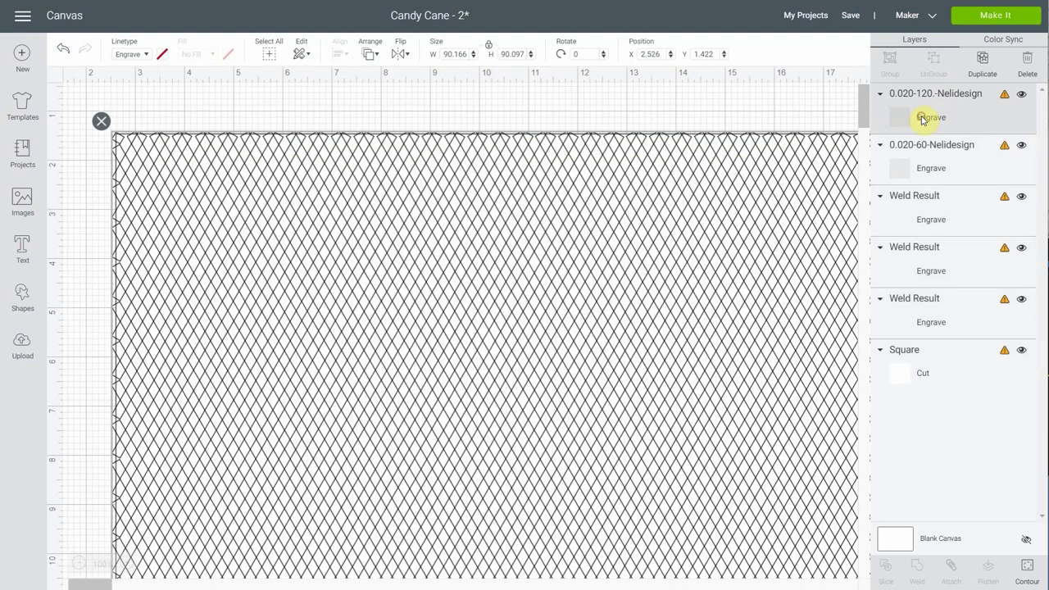
shift+click(942, 216)
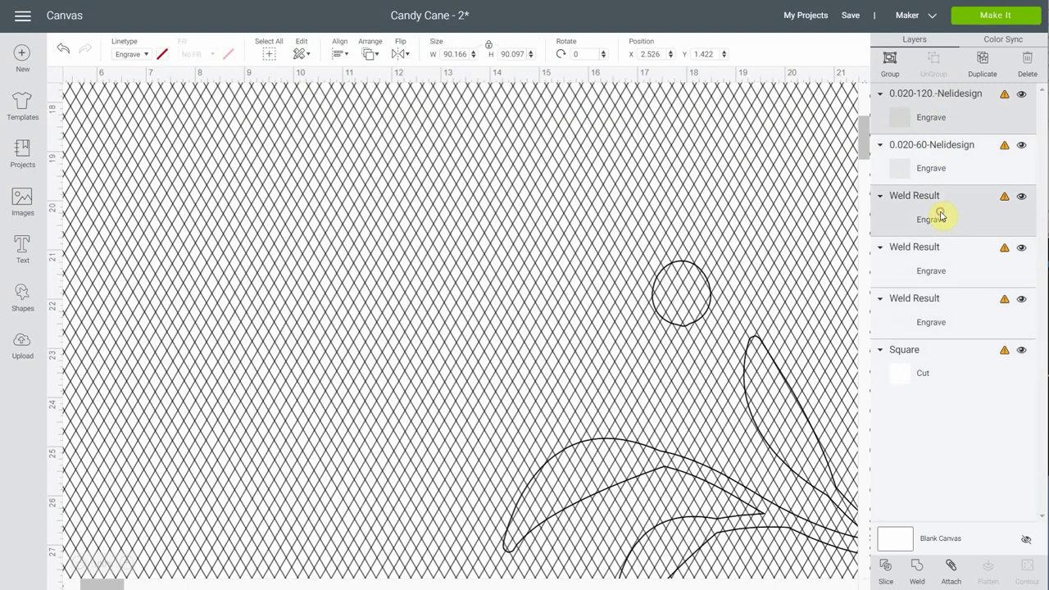
click(885, 568)
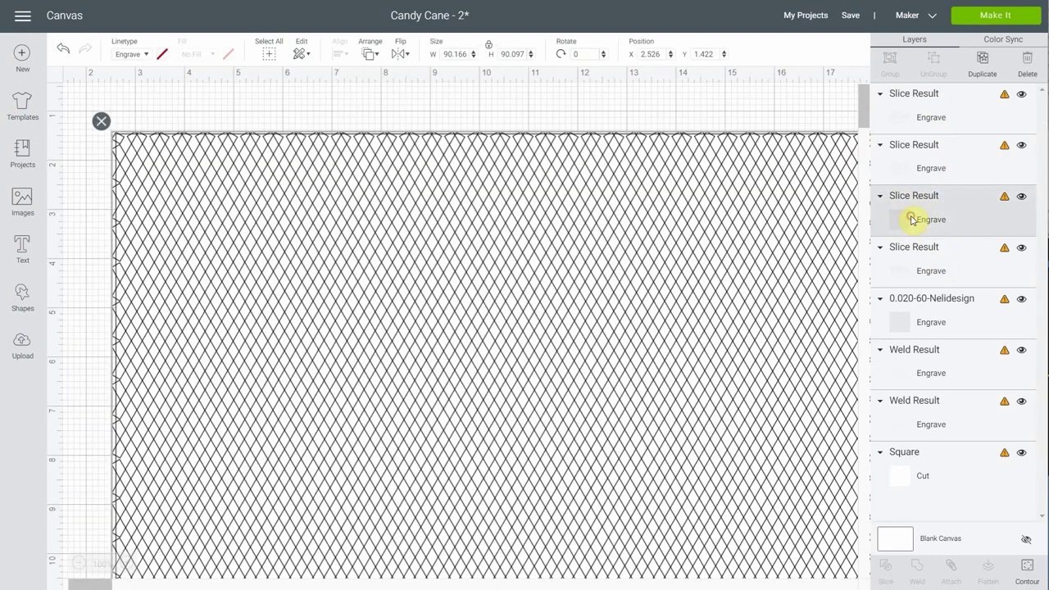
Delete the large leftover line pattern and two other surplus slice results, keeping only the hatched design piece
click(910, 218)
click(1027, 59)
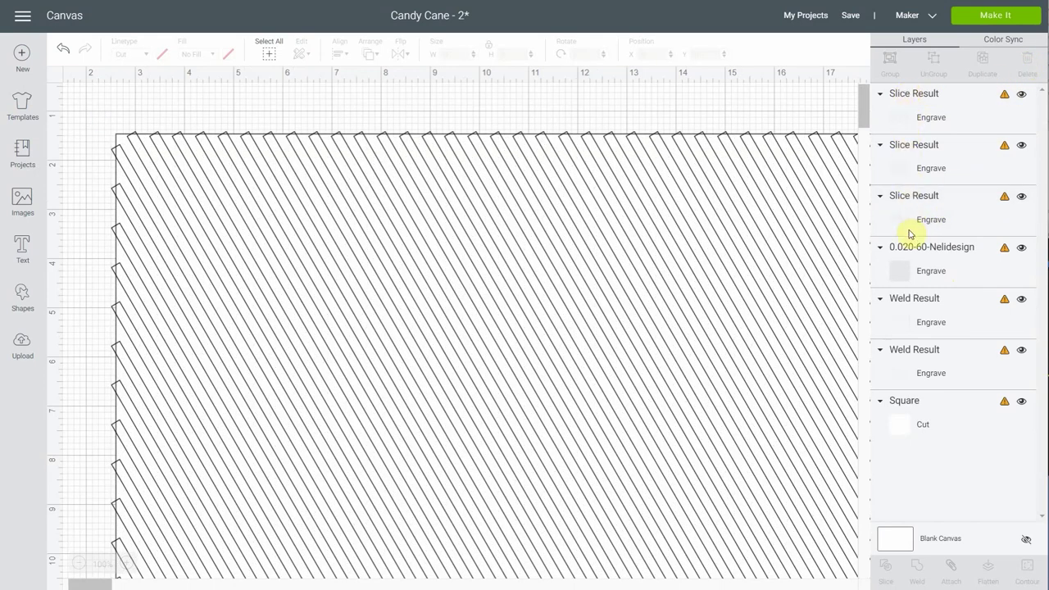
click(922, 116)
key(Delete)
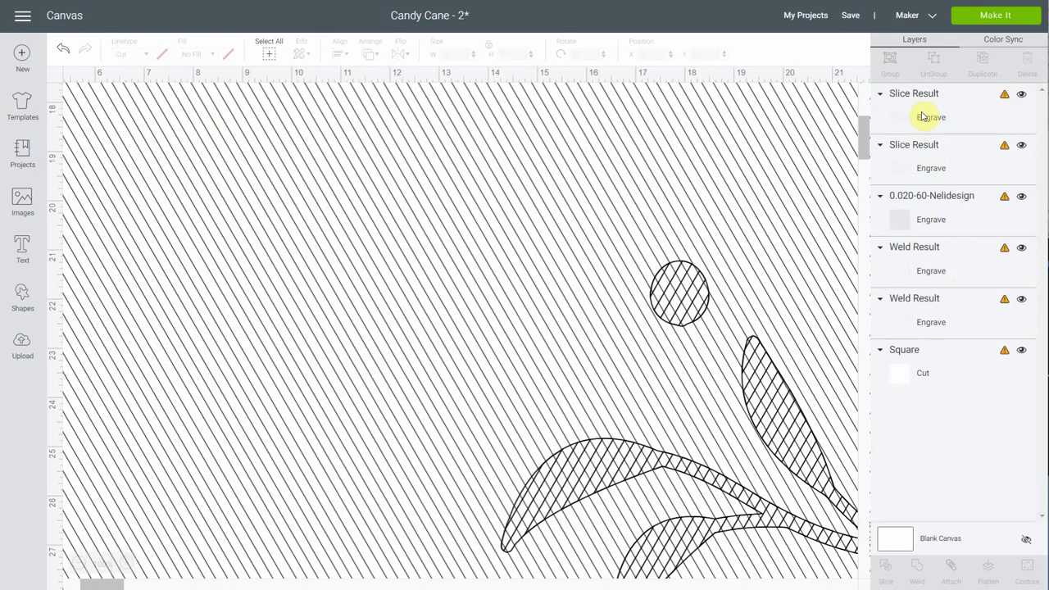
click(922, 116)
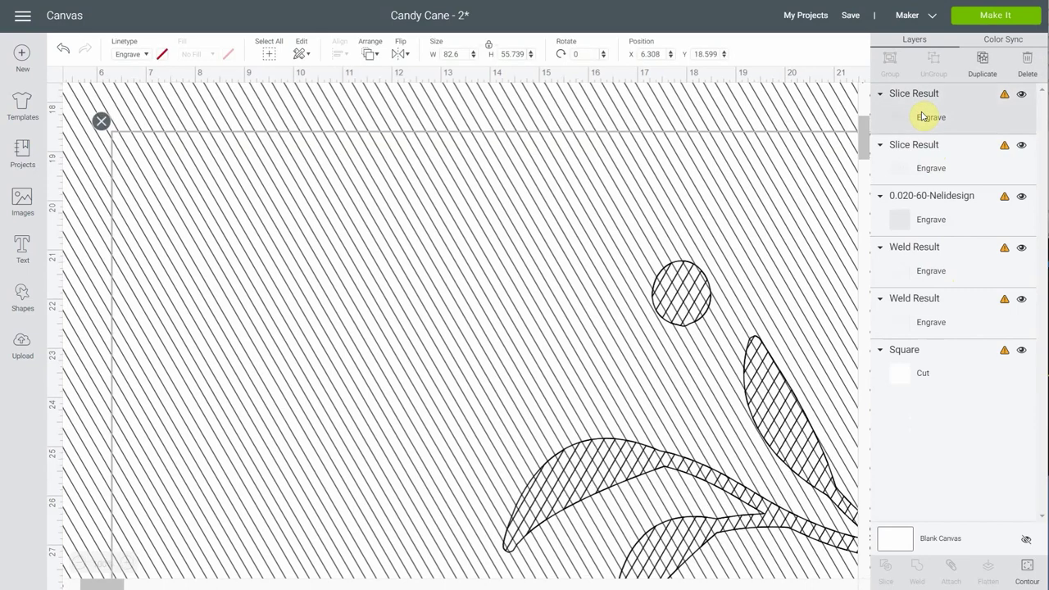
key(Delete)
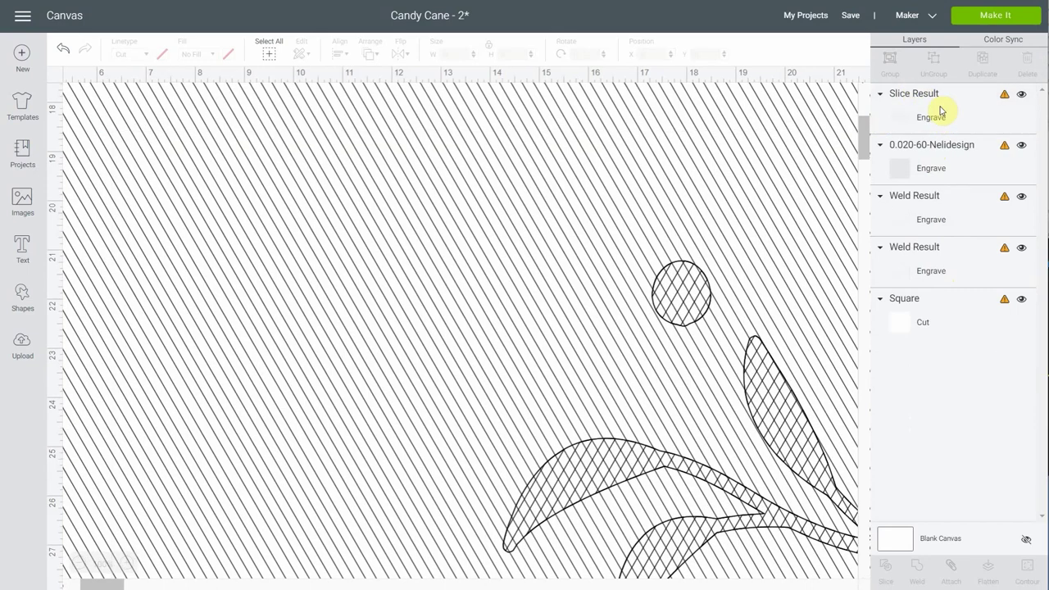
Slice the 0.020-60-NeliDesign pattern with the Weld Result copy directly beneath it
click(923, 160)
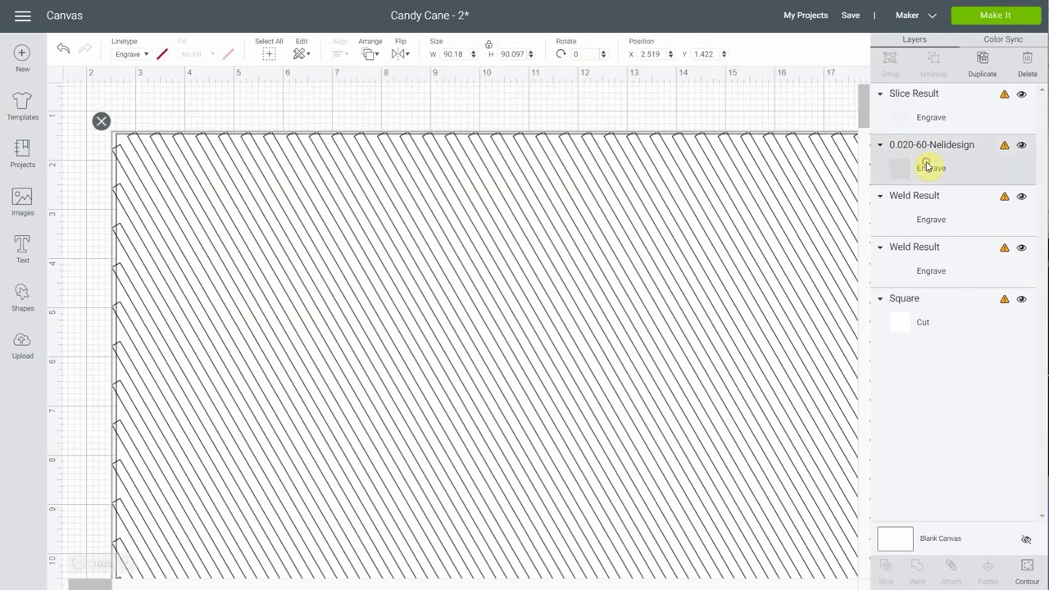
shift+click(932, 205)
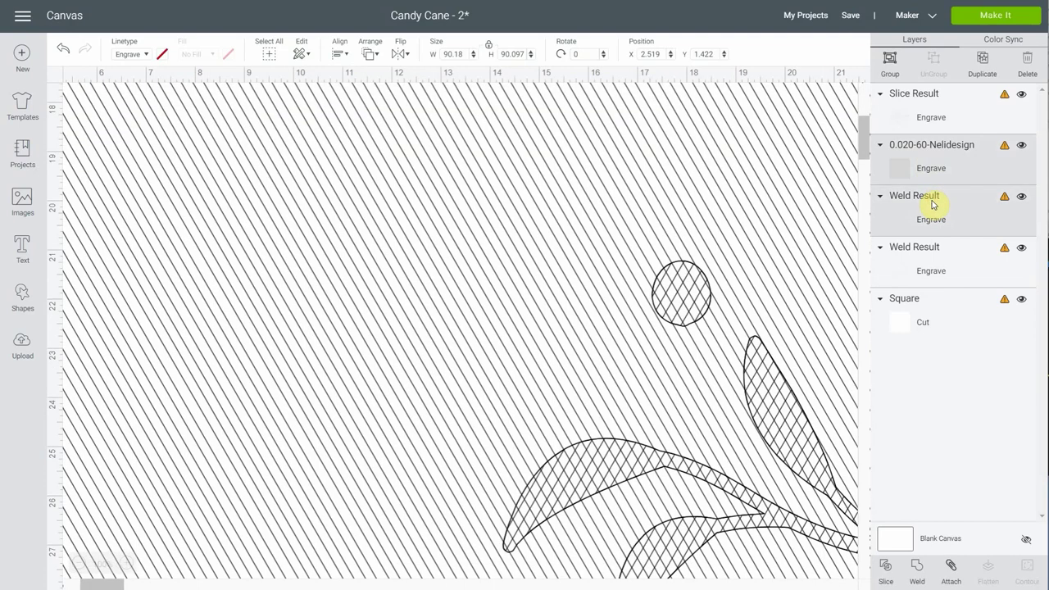
click(885, 567)
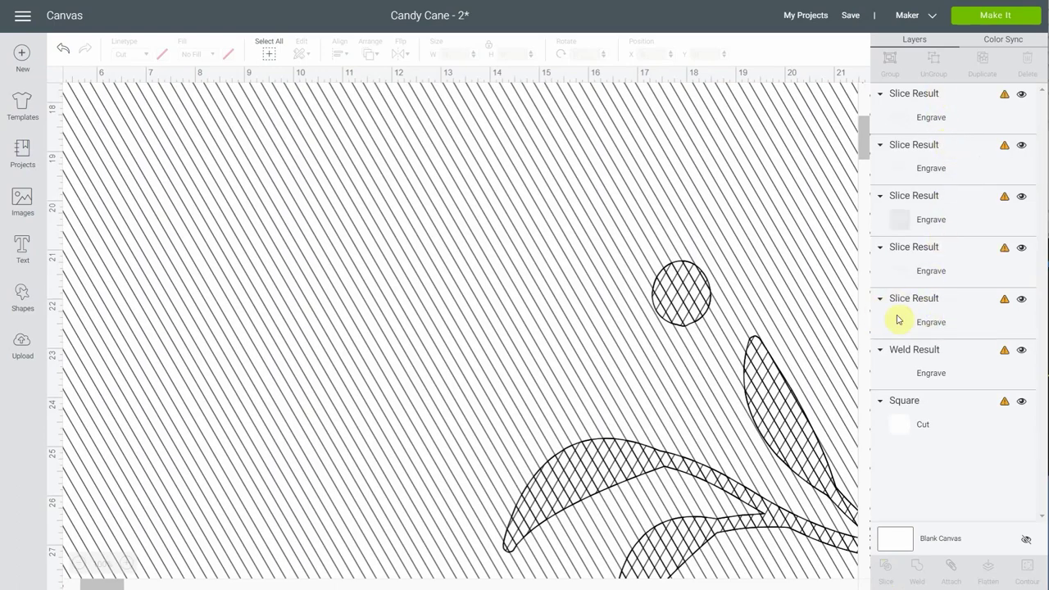
Delete the large leftover line pattern and two surplus slice results, keeping the two hatched Slice Result pieces
click(936, 213)
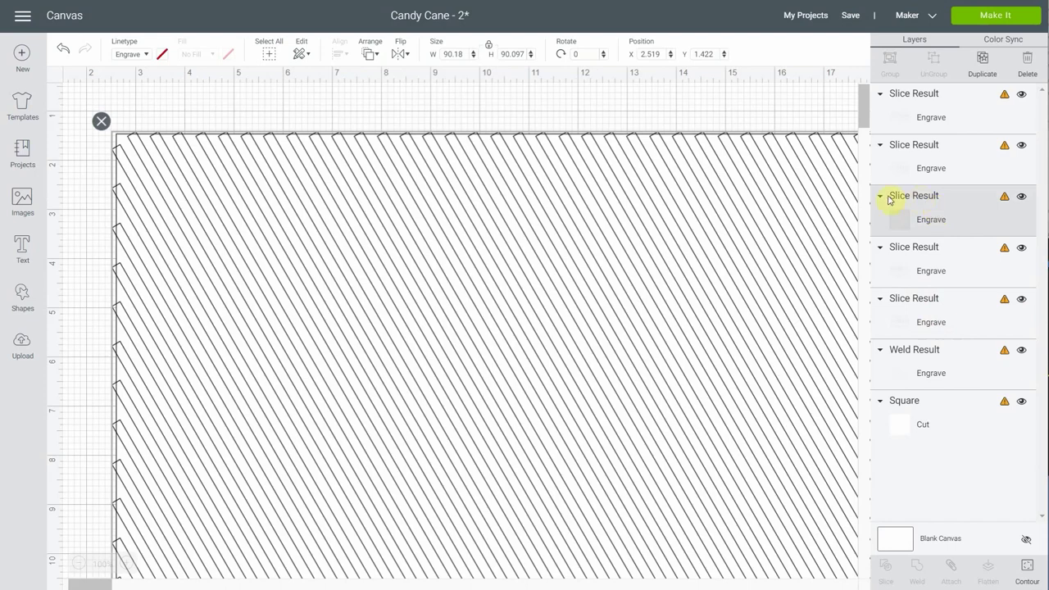
click(1028, 64)
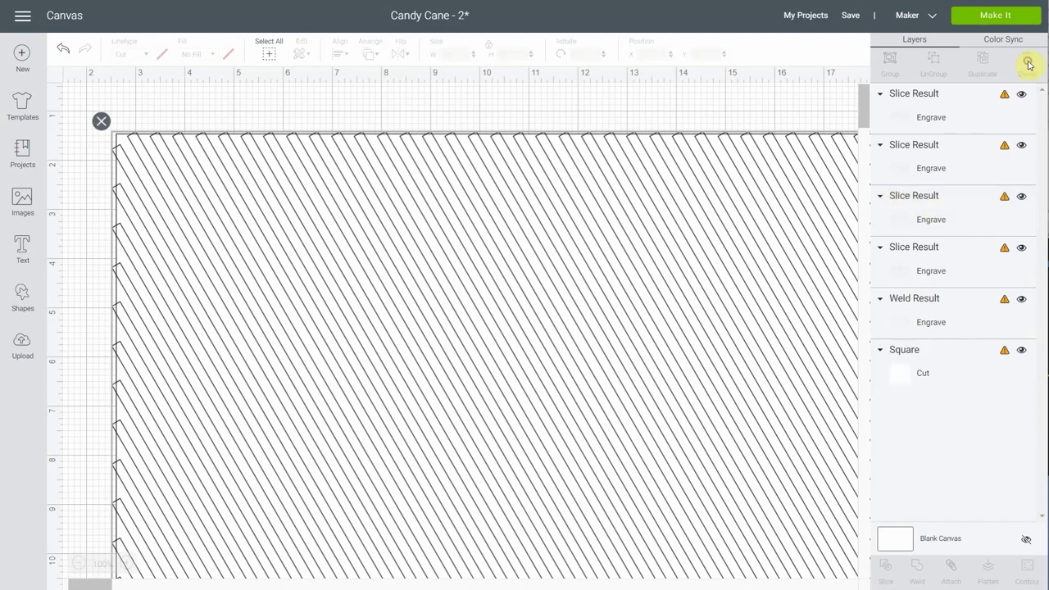
click(916, 114)
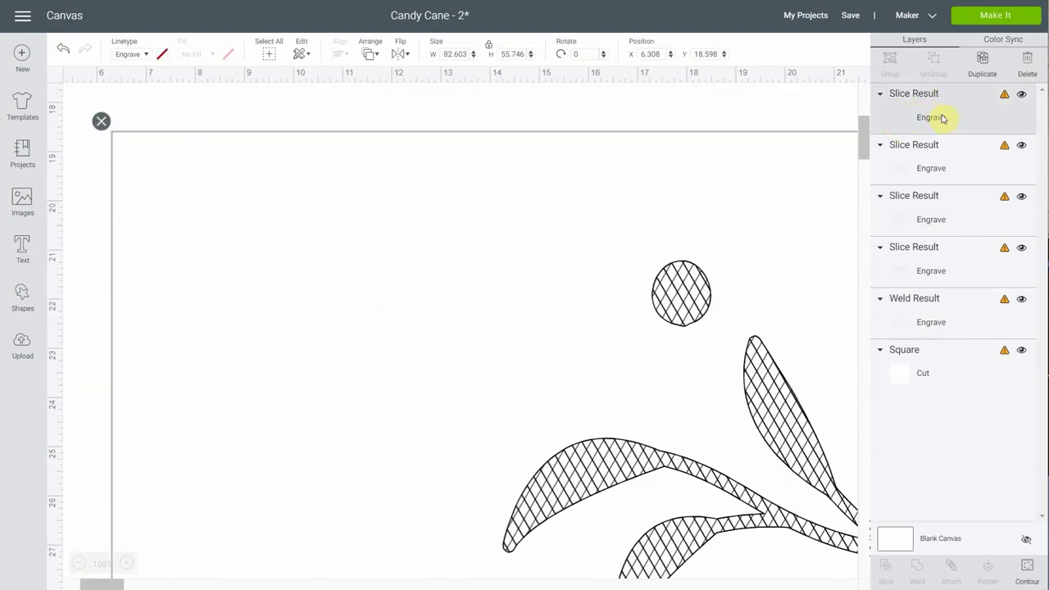
key(Delete)
click(941, 117)
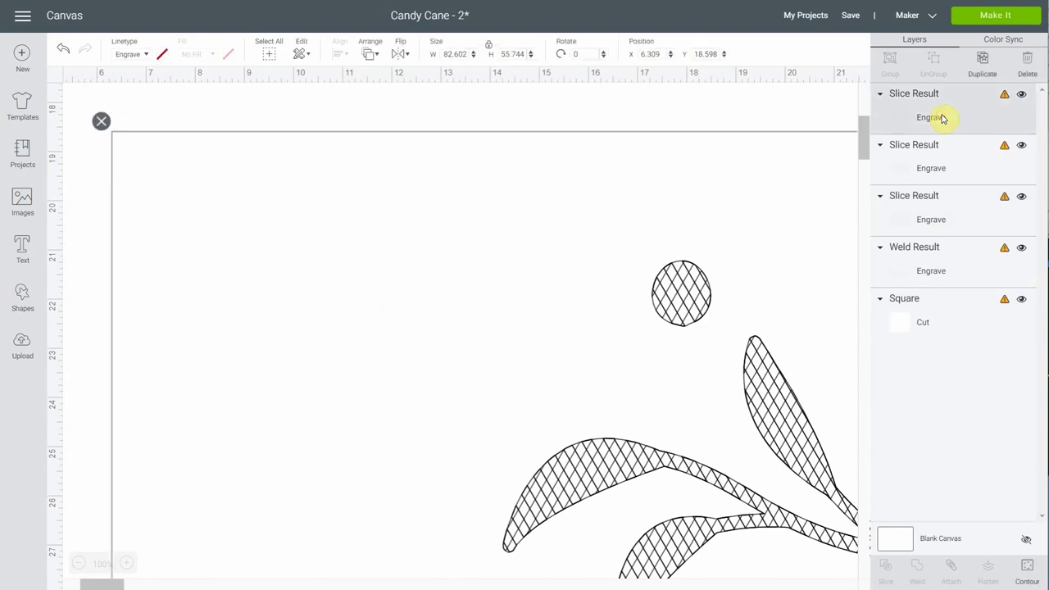
key(Delete)
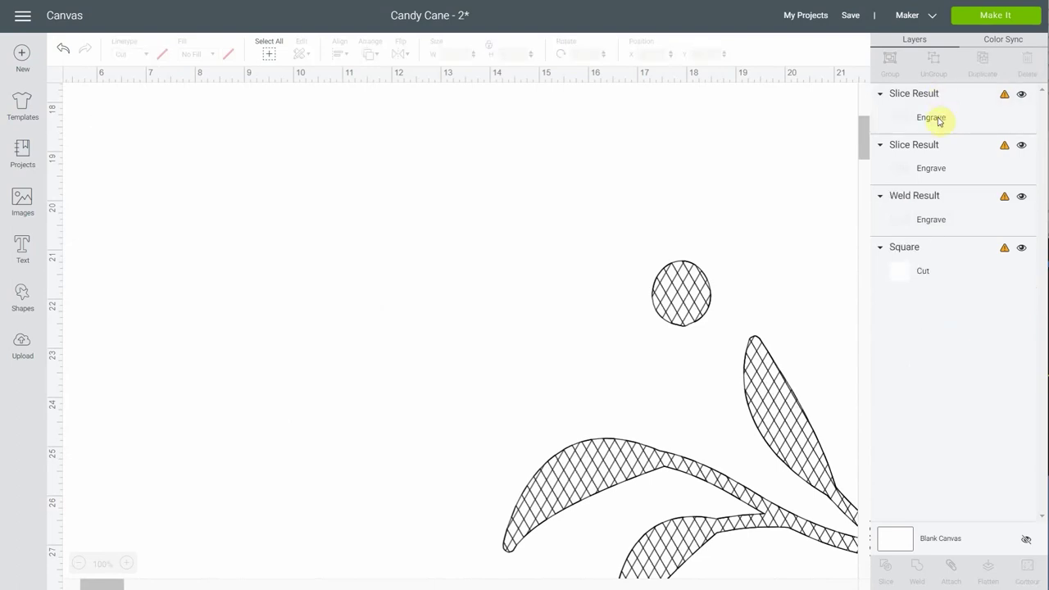
click(920, 167)
click(925, 113)
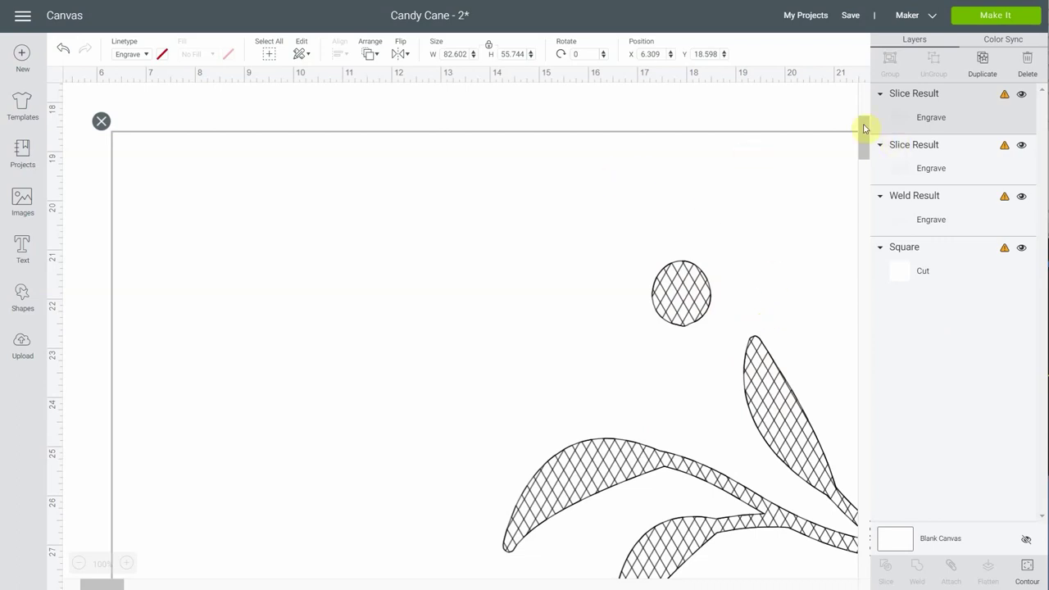
Scale all layers down proportionally to a width of 9 inches
click(271, 53)
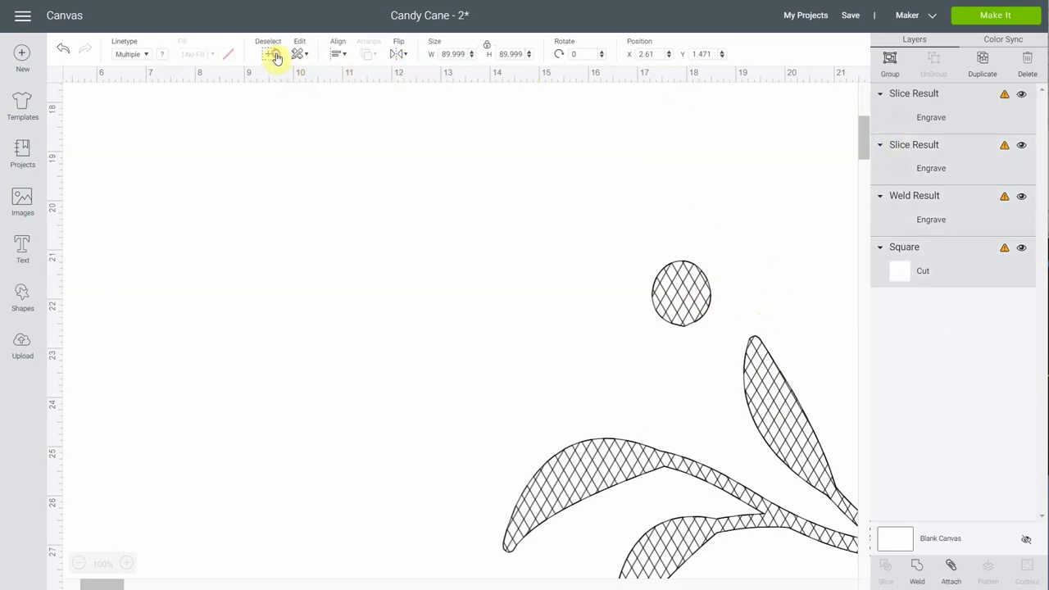
click(451, 53)
text(9)
key(Return)
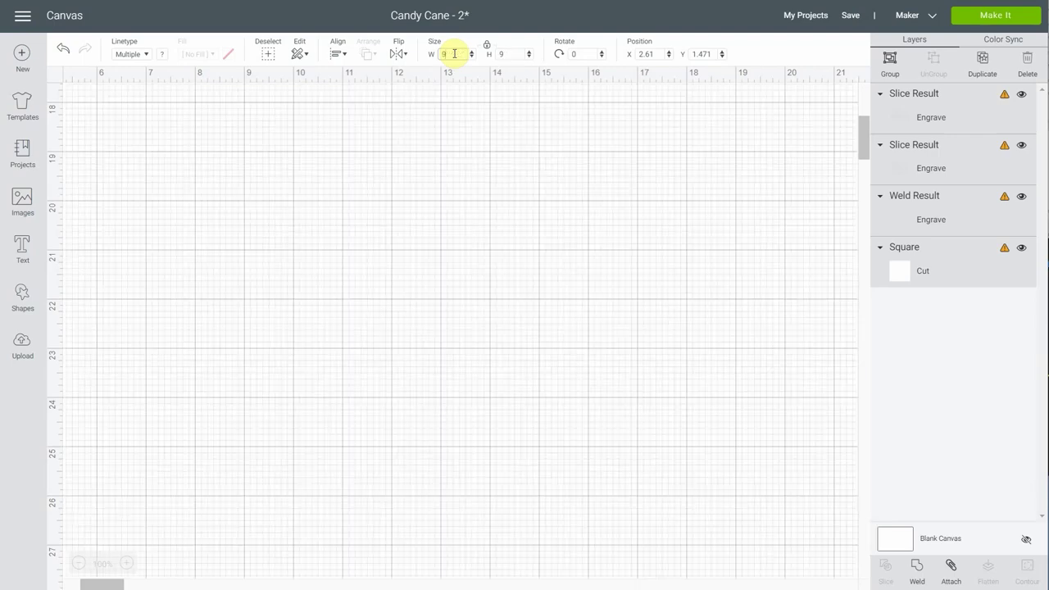
Examine the crosshatched fill of the candy cane design up close, hiding and showing the two Slice Result layers individually
scroll(476, 291, up, 10)
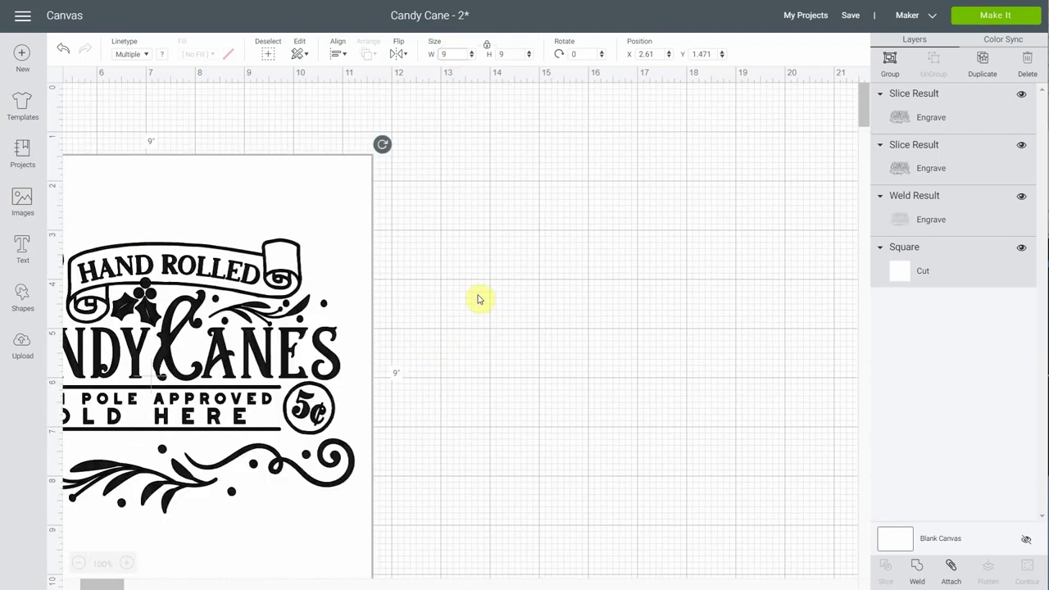
scroll(481, 297, left, 5)
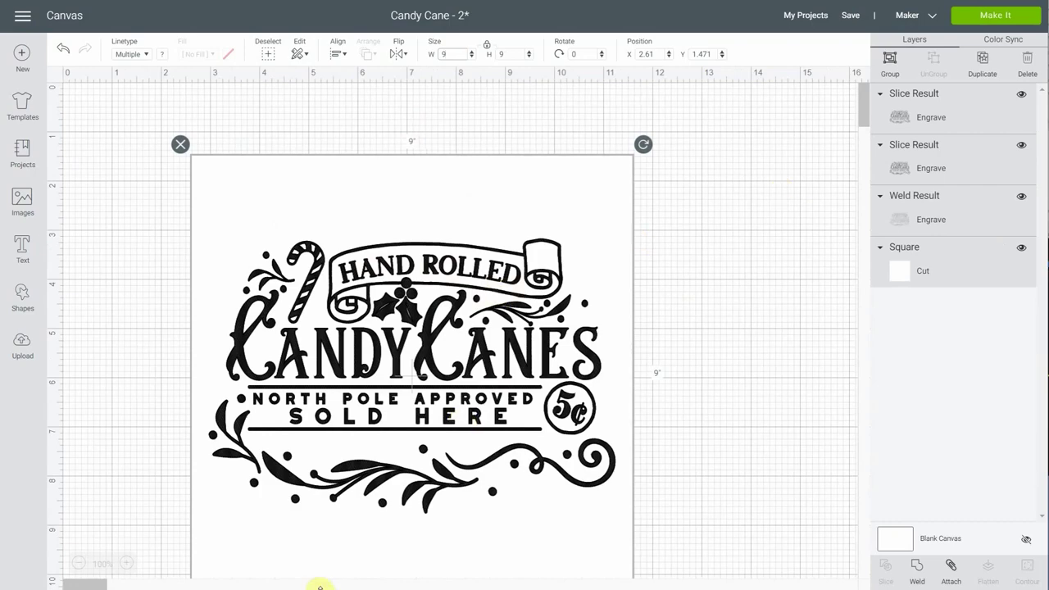
click(129, 562)
click(128, 562)
click(129, 563)
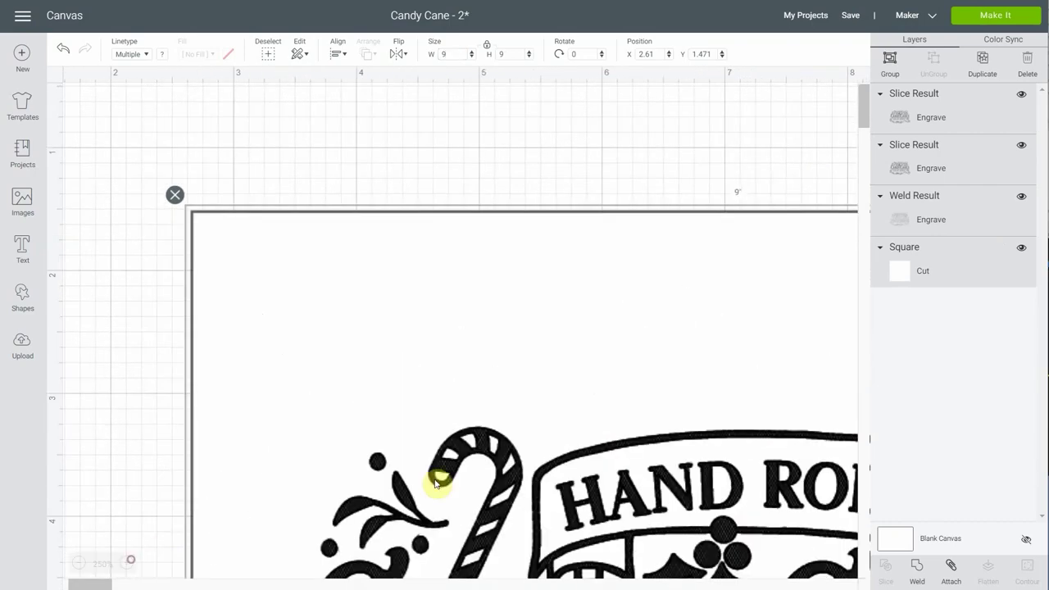
scroll(431, 479, down, 5)
scroll(410, 464, up, 3)
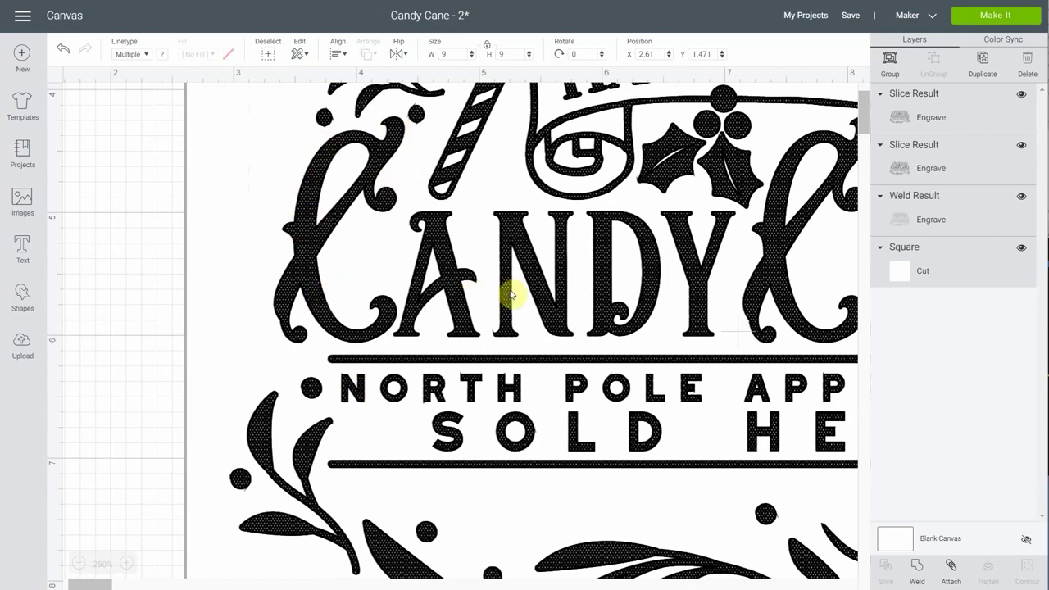
click(1021, 94)
click(1021, 147)
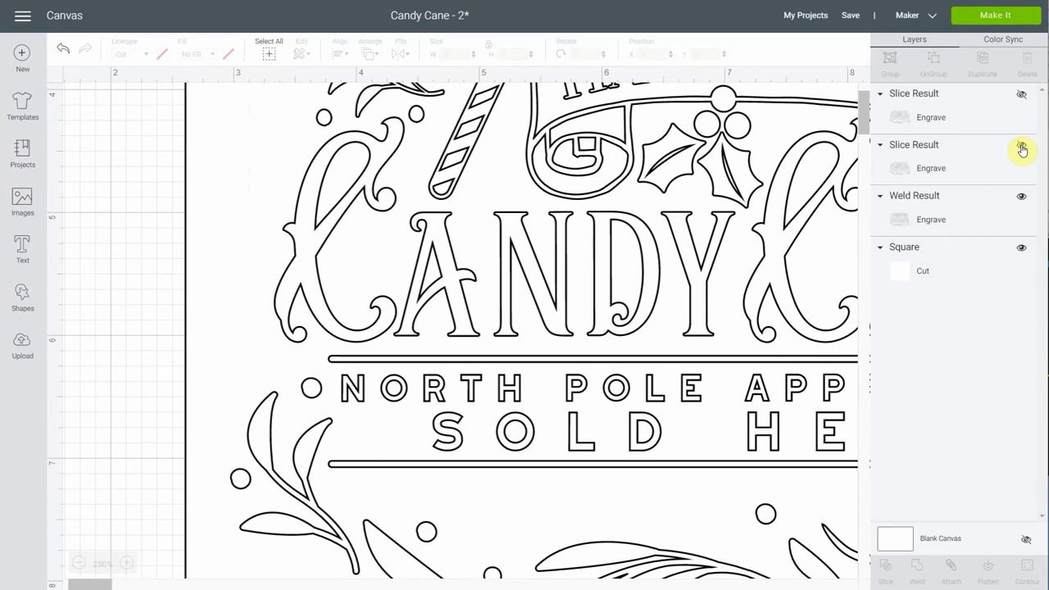
click(1021, 148)
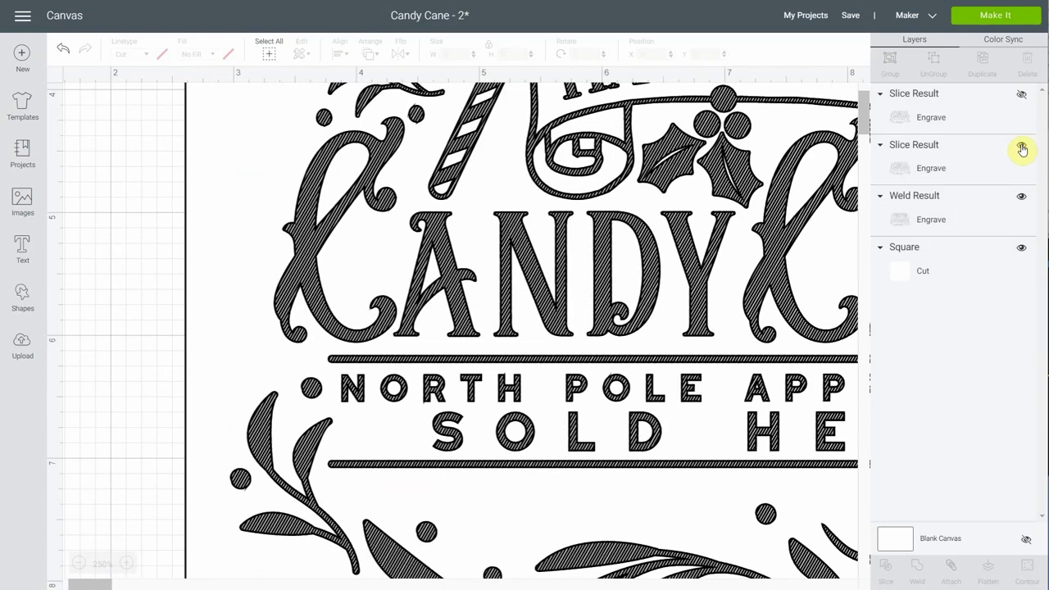
click(1021, 96)
click(1023, 147)
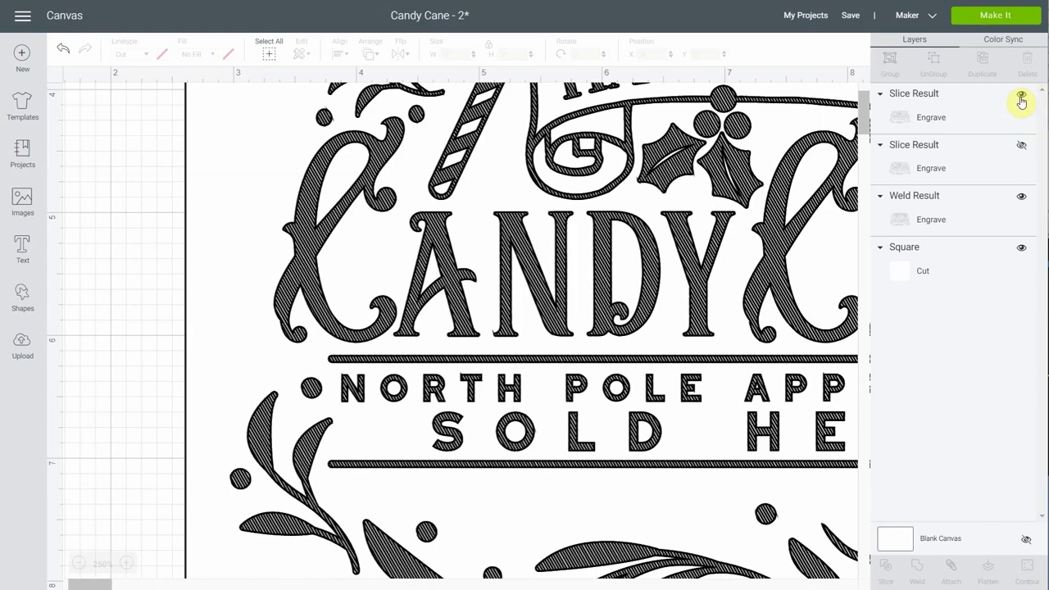
click(1021, 146)
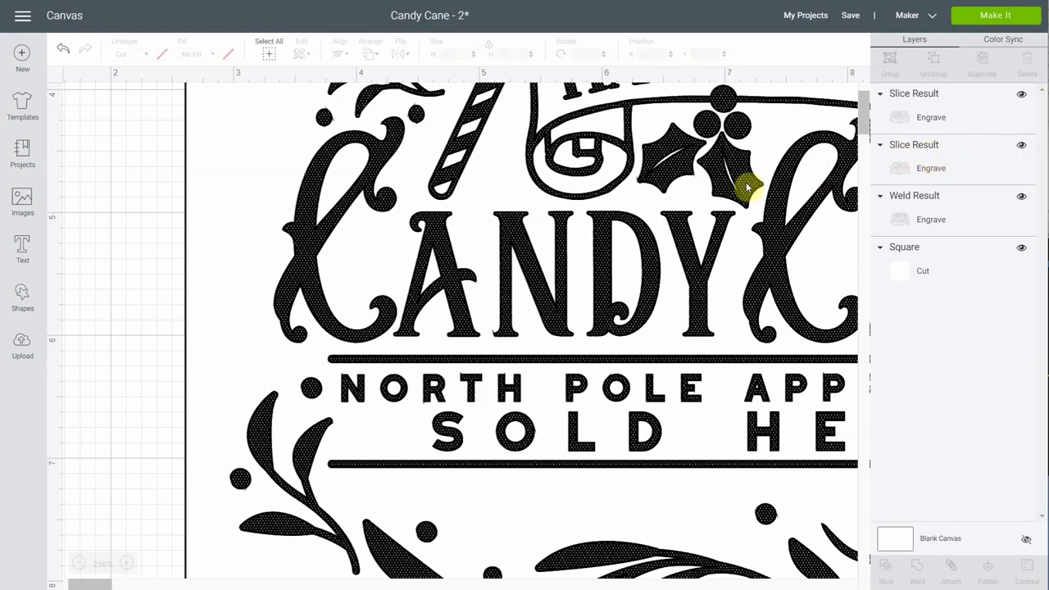
scroll(726, 211, up, 5)
scroll(728, 211, down, 3)
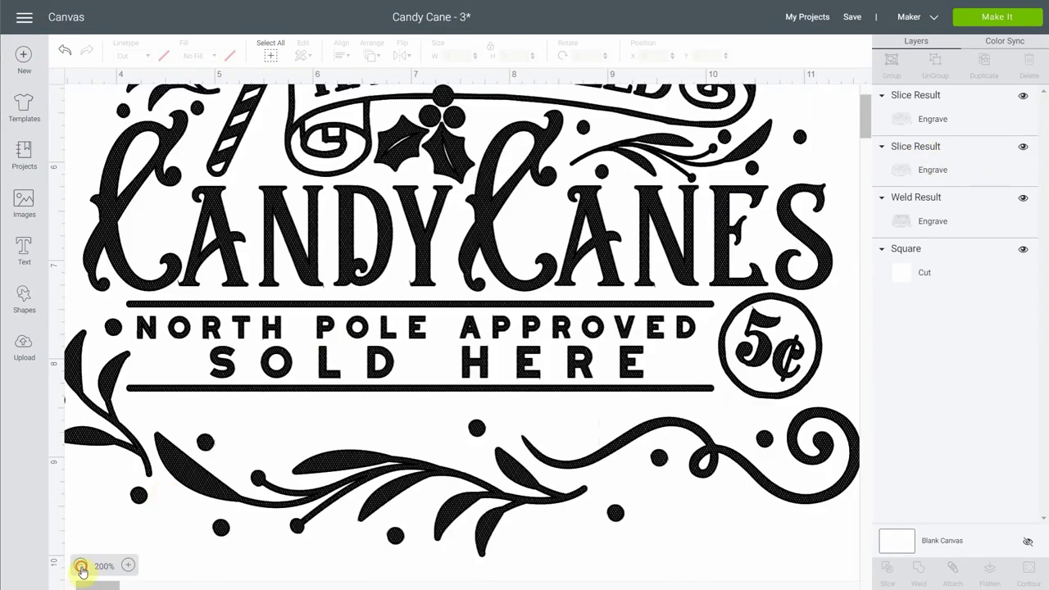
Move all layers together to position X 2, Y 2 on the canvas
click(81, 566)
click(80, 565)
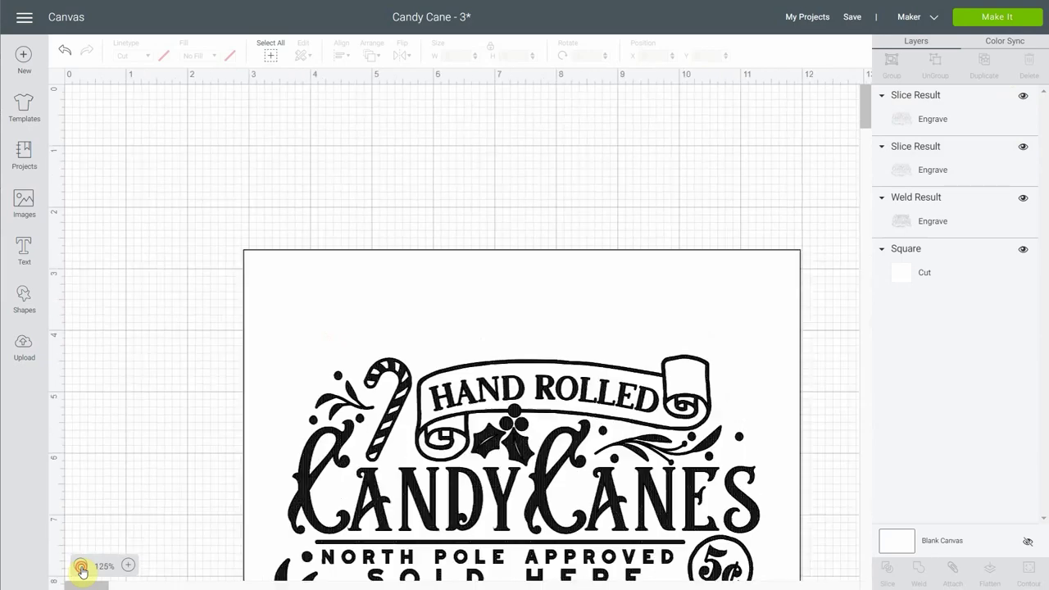
click(81, 566)
scroll(248, 358, down, 2)
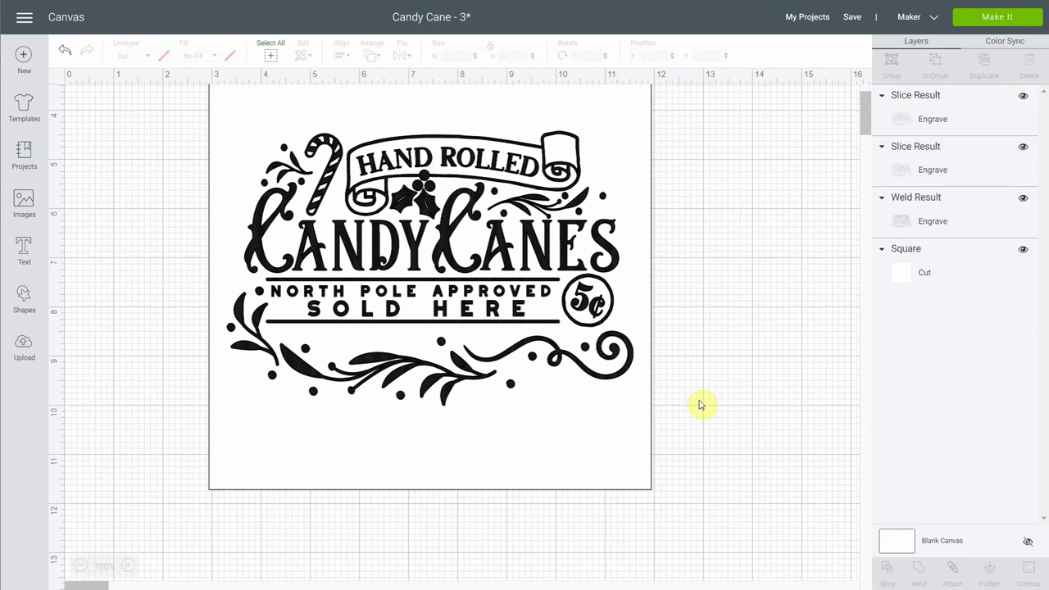
scroll(696, 424, up, 2)
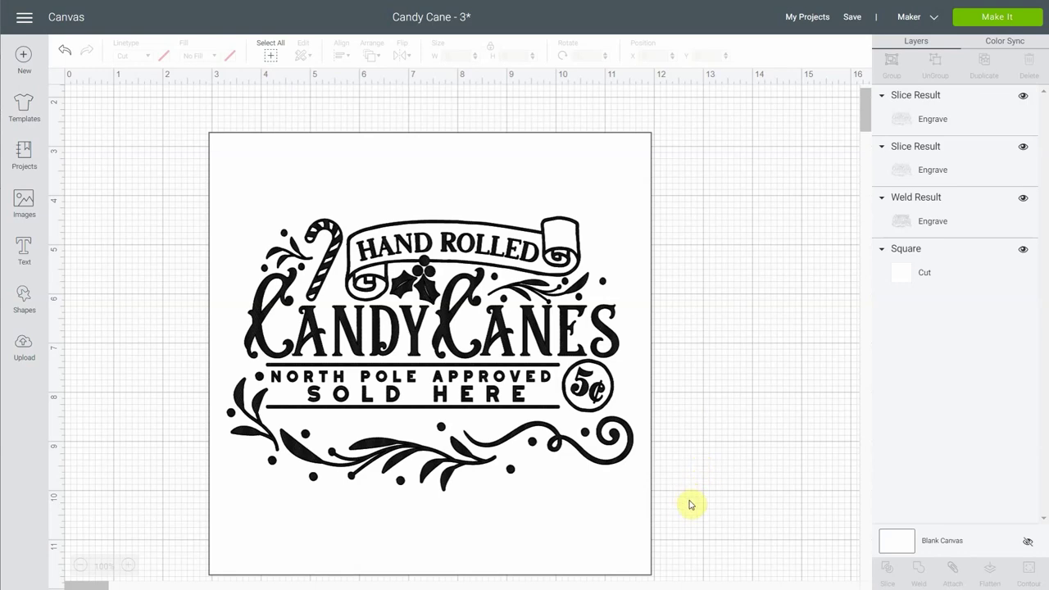
click(269, 55)
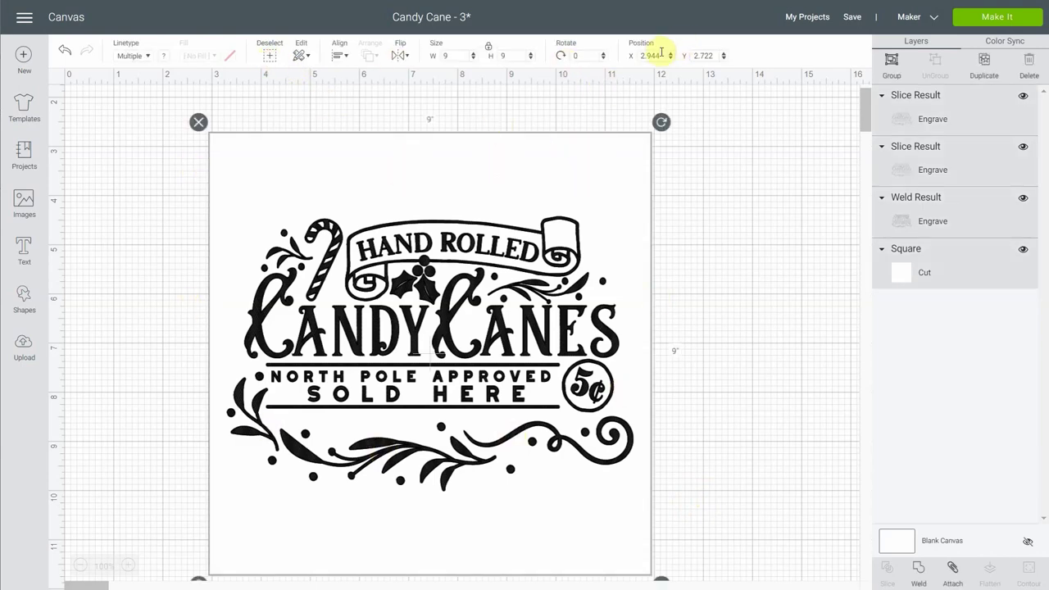
drag(661, 54, 628, 56)
text(2)
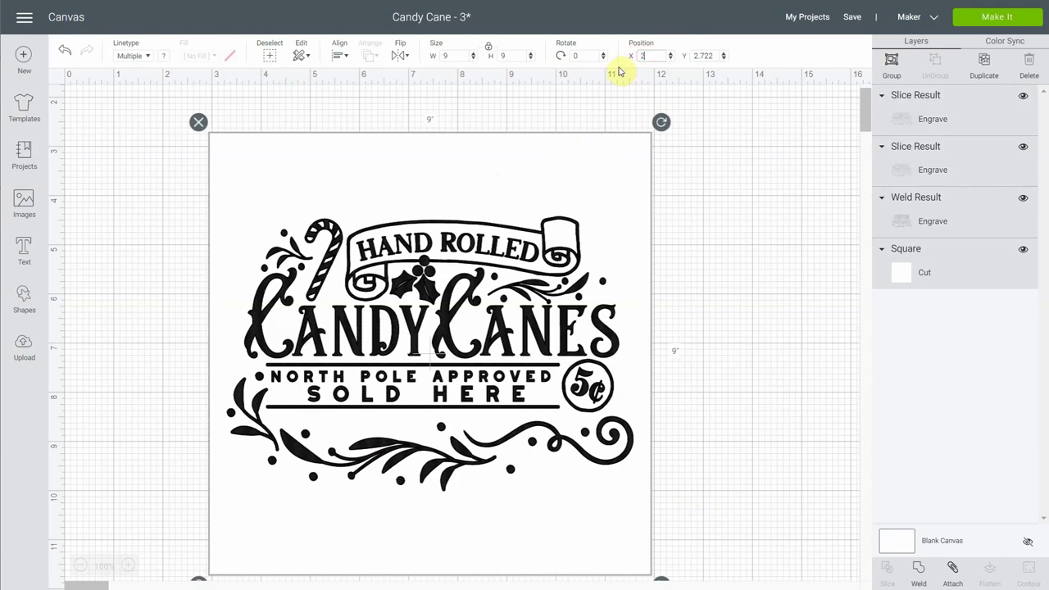
drag(719, 55, 691, 56)
text(3)
click(382, 211)
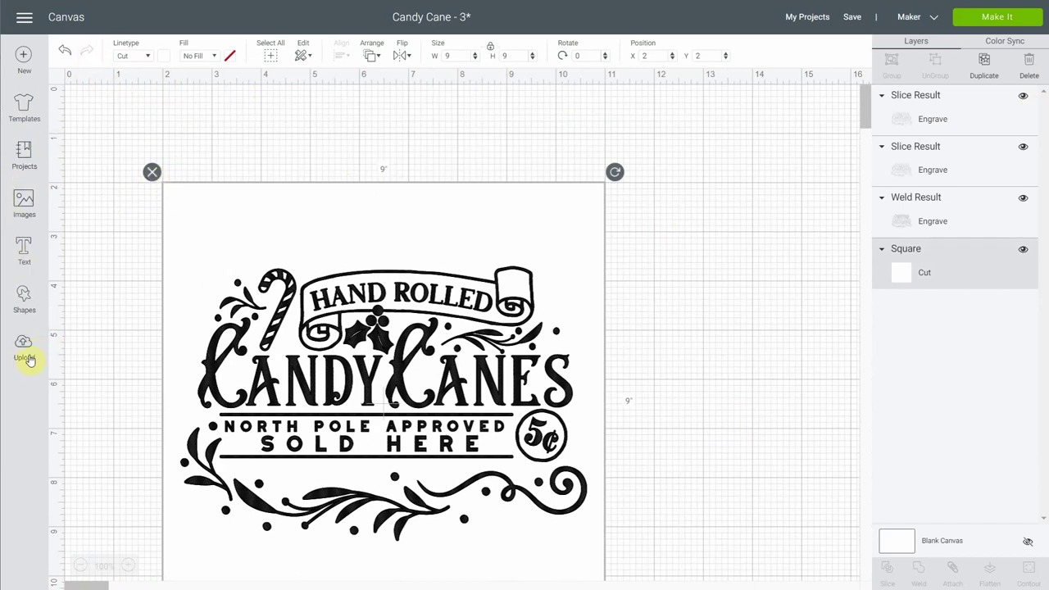
Add a circle shape and set its width to 0.1 inch with proportions locked
click(24, 297)
click(127, 202)
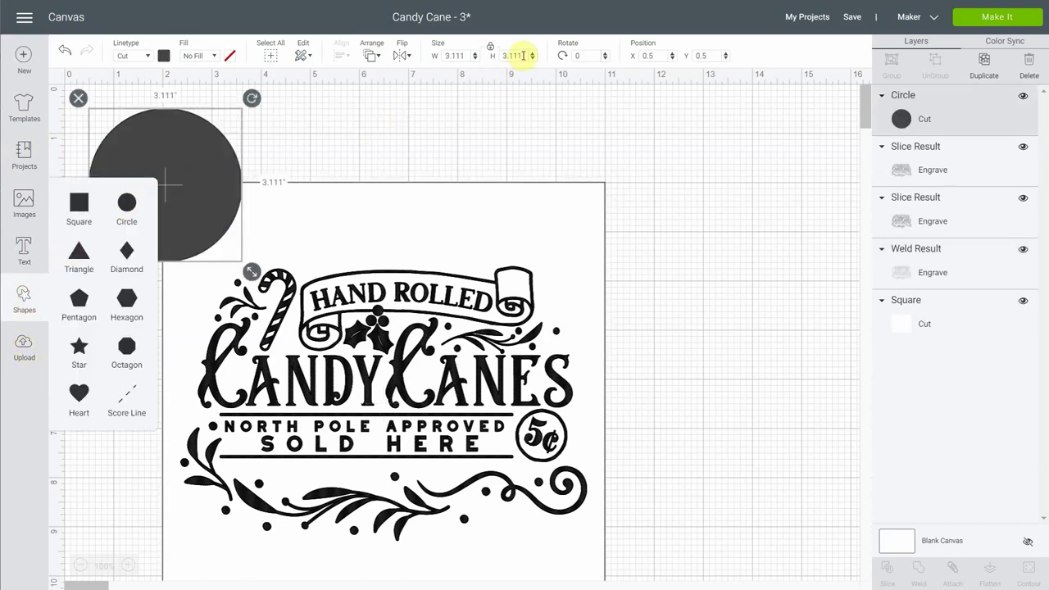
click(451, 55)
key(BackSpace)
text(.1)
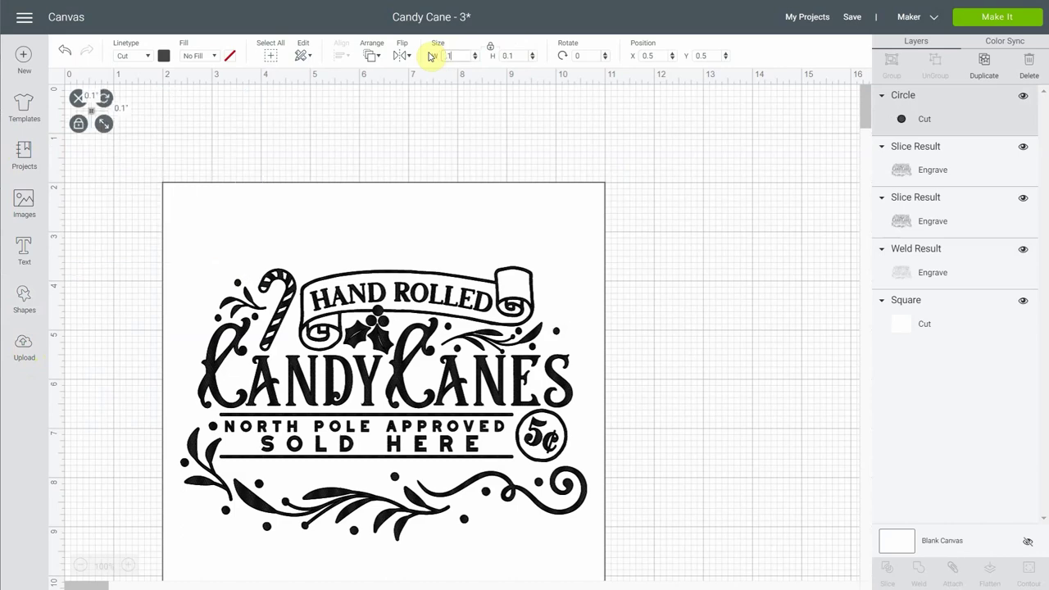
Change the small circle's linetype to Engrave and position it at X 0.25, Y 0.25
click(144, 56)
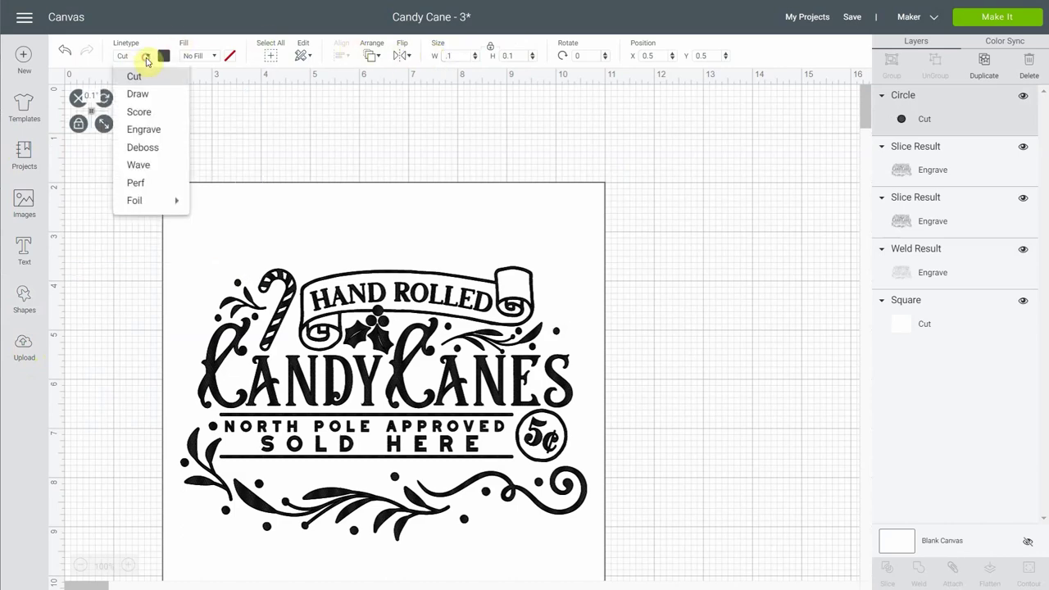
click(147, 129)
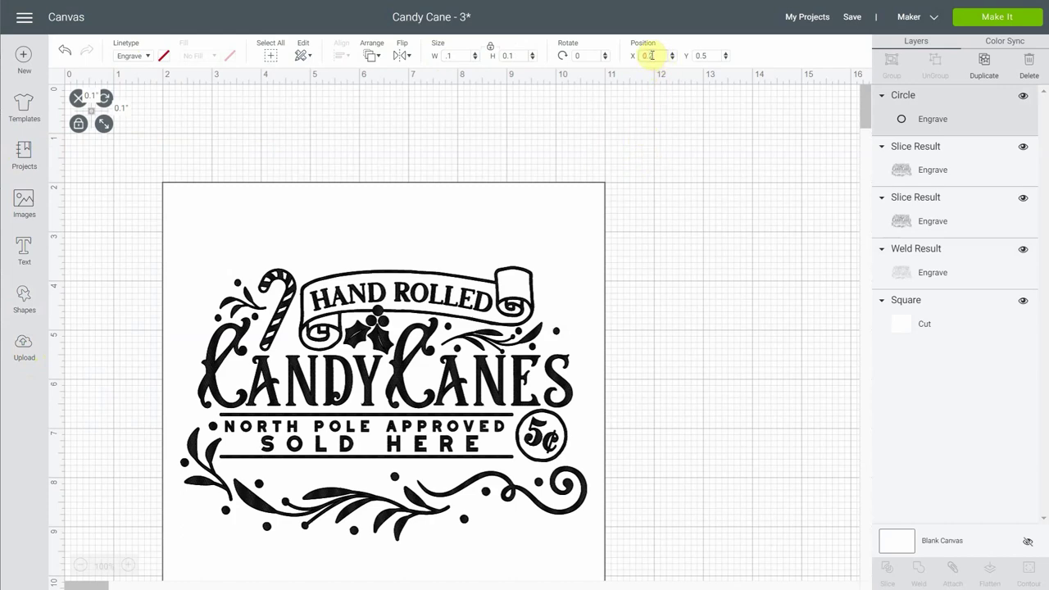
click(708, 55)
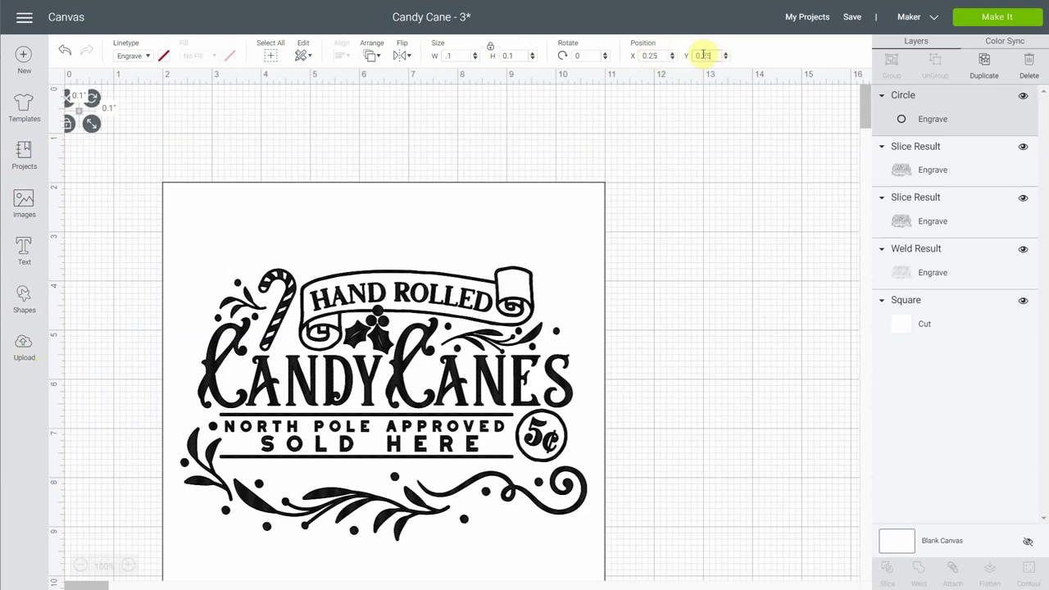
text(0.25)
key(Return)
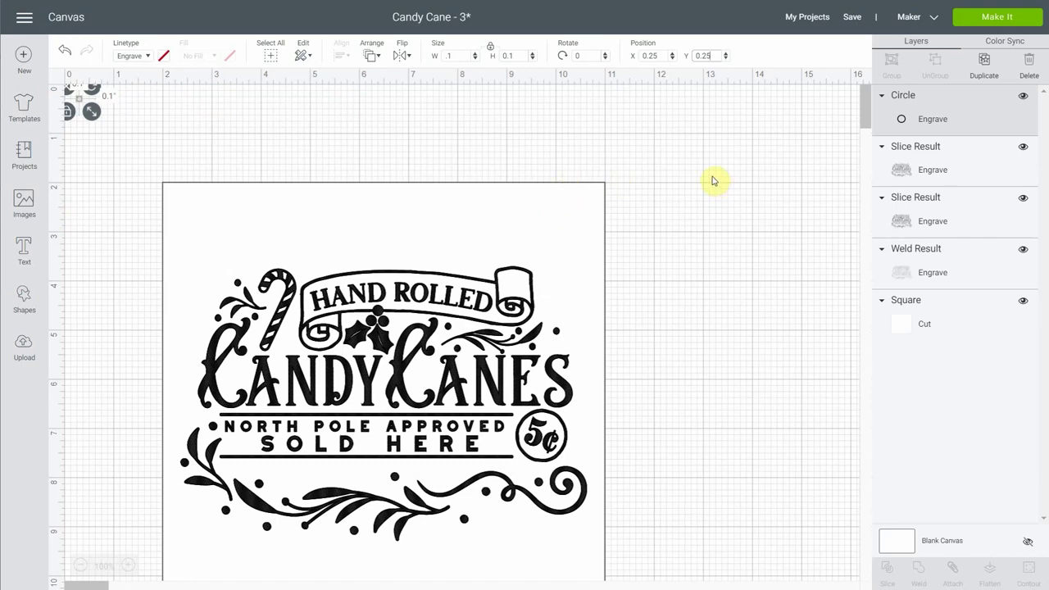
Hide the Square layer and attach the circle, both Slice Results and the Weld Result together
click(578, 225)
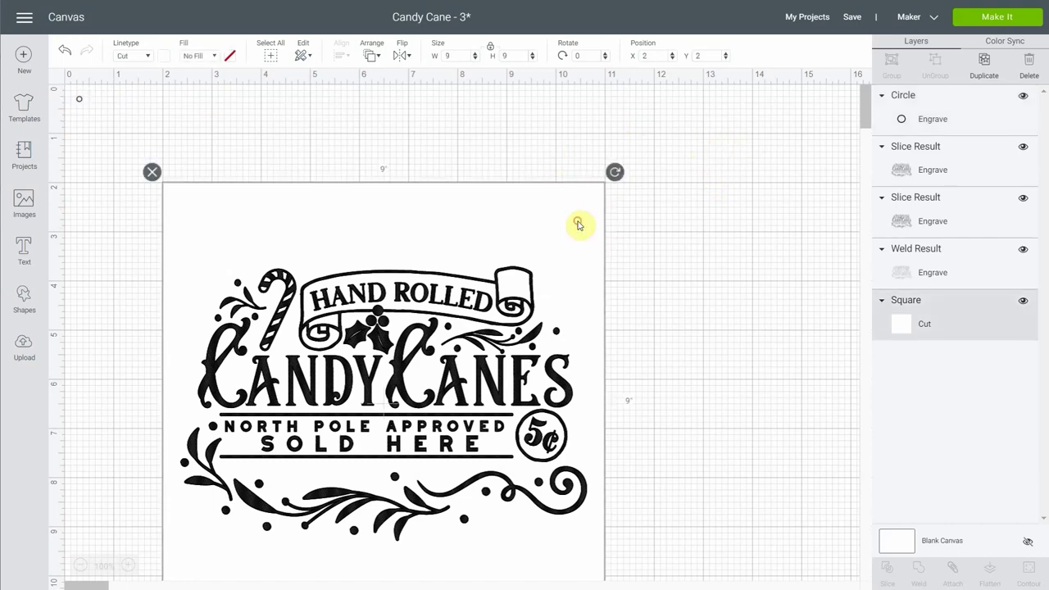
click(1023, 302)
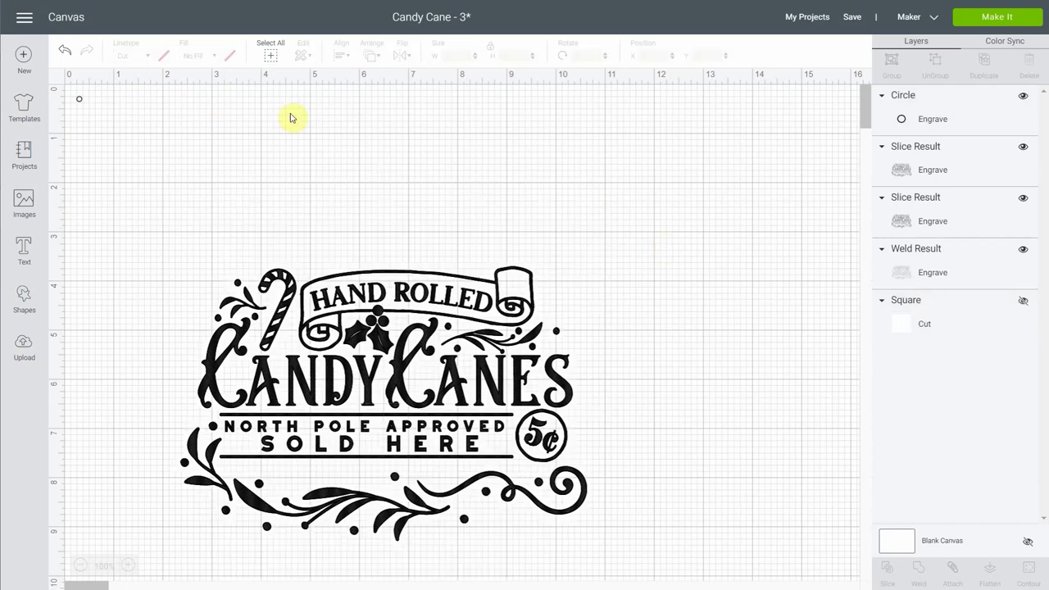
click(270, 60)
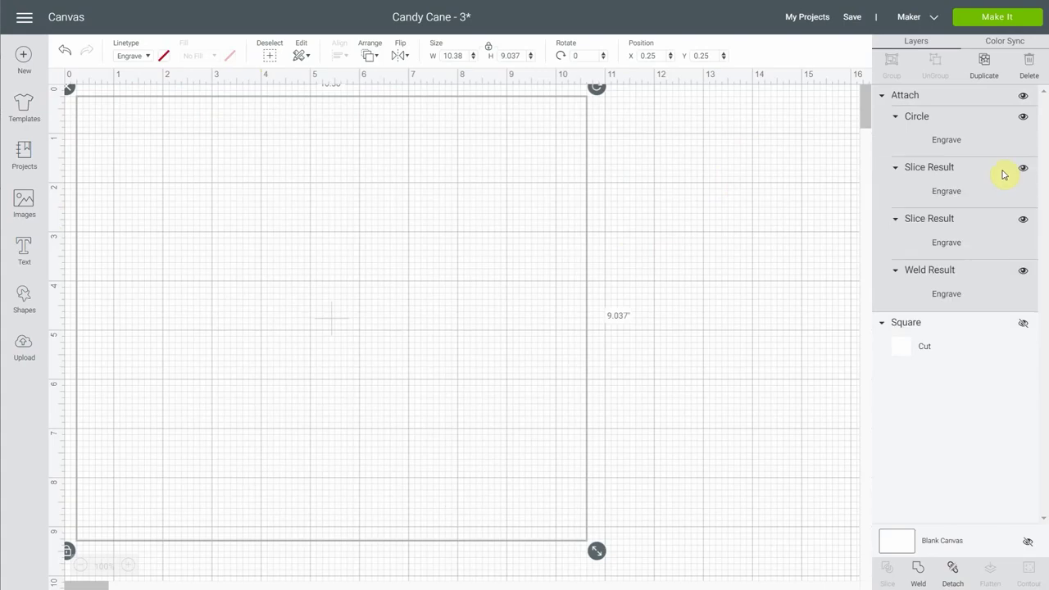
Send the attached engraving project to mat preparation
click(979, 23)
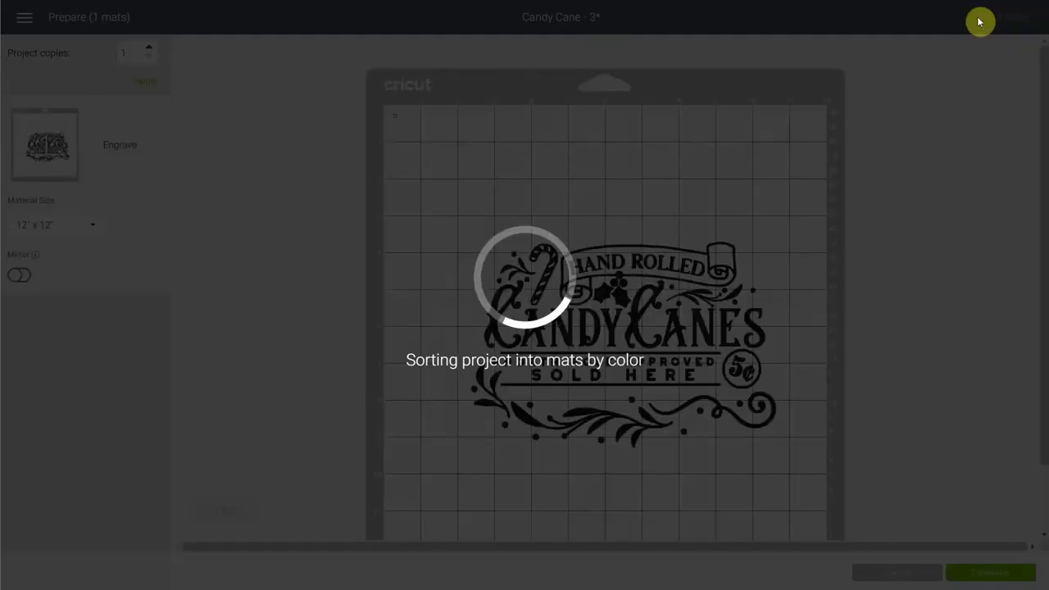